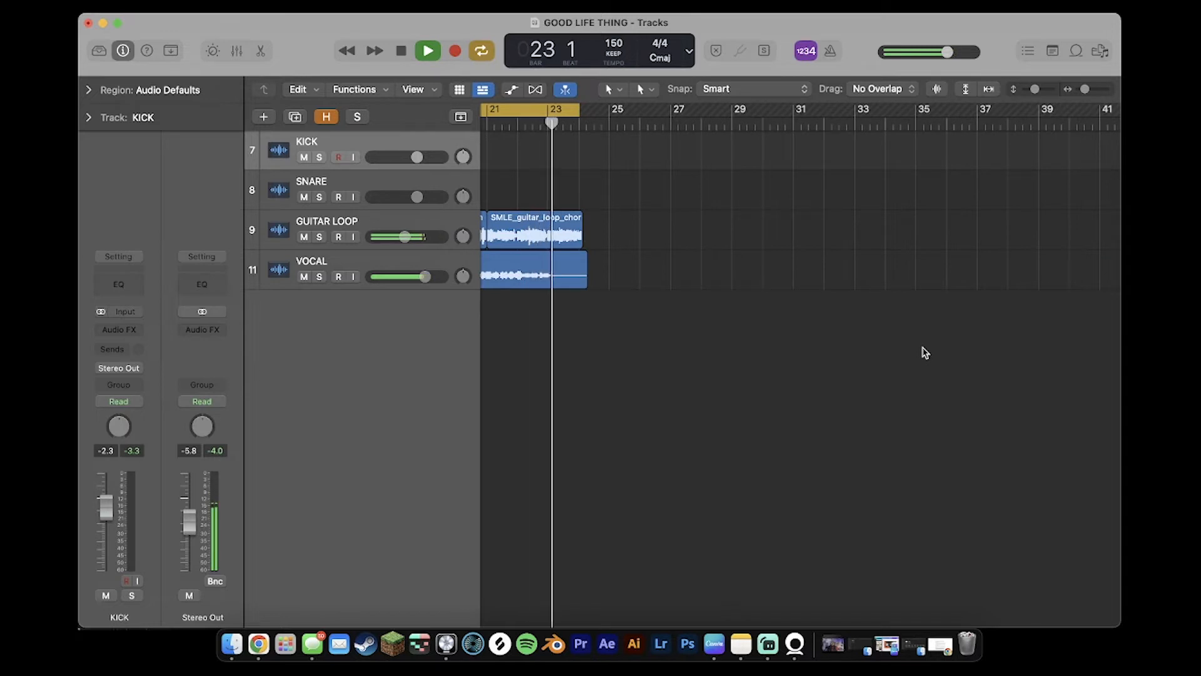
Step: Stop playback and enlarge the track heights for the opening bars of the arrangement
{"action": "key", "text": "space"}
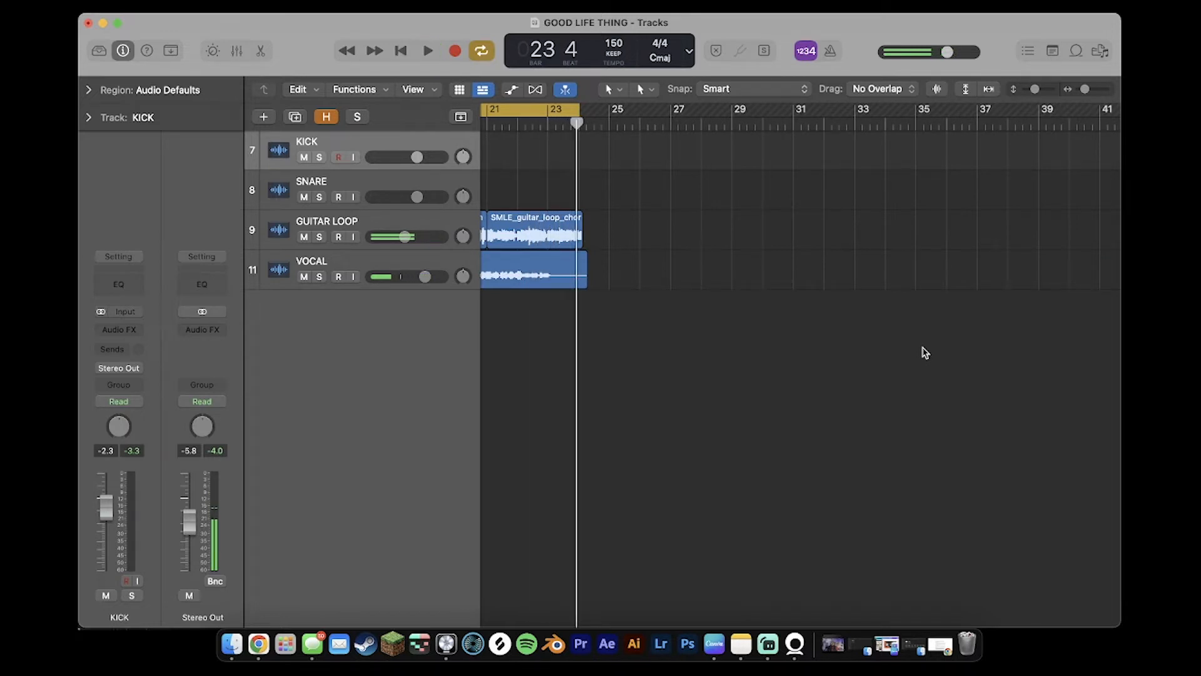
{"action": "scroll", "coordinate": [835, 360], "scroll_direction": "left", "scroll_amount": 20}
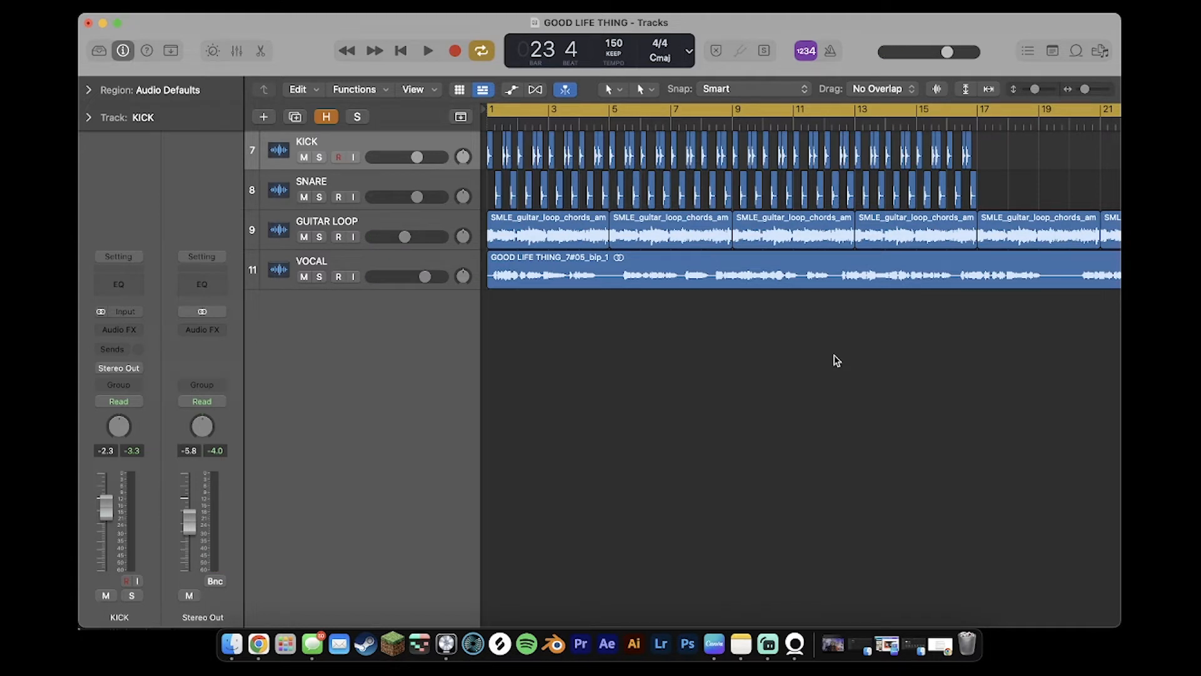
{"action": "left_click_drag", "start_coordinate": [1035, 93], "coordinate": [1043, 92]}
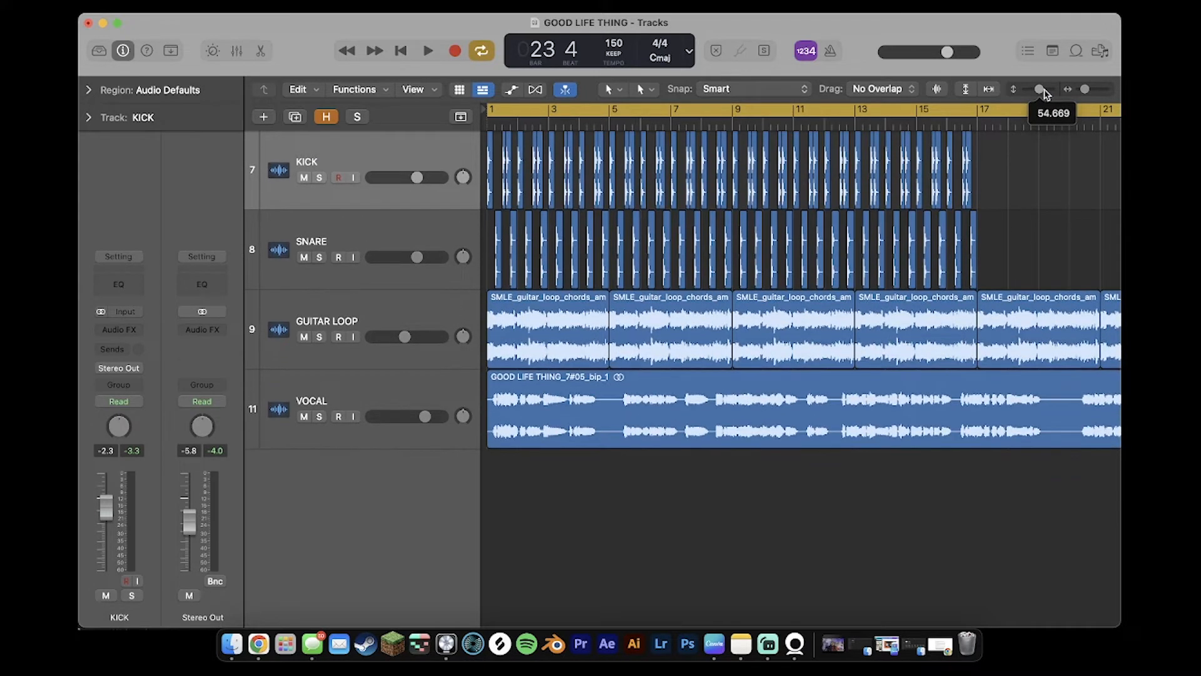
Step: Open the MetaTune plug-in on the VOCAL track, examine its settings and close it
{"action": "left_click", "coordinate": [350, 397]}
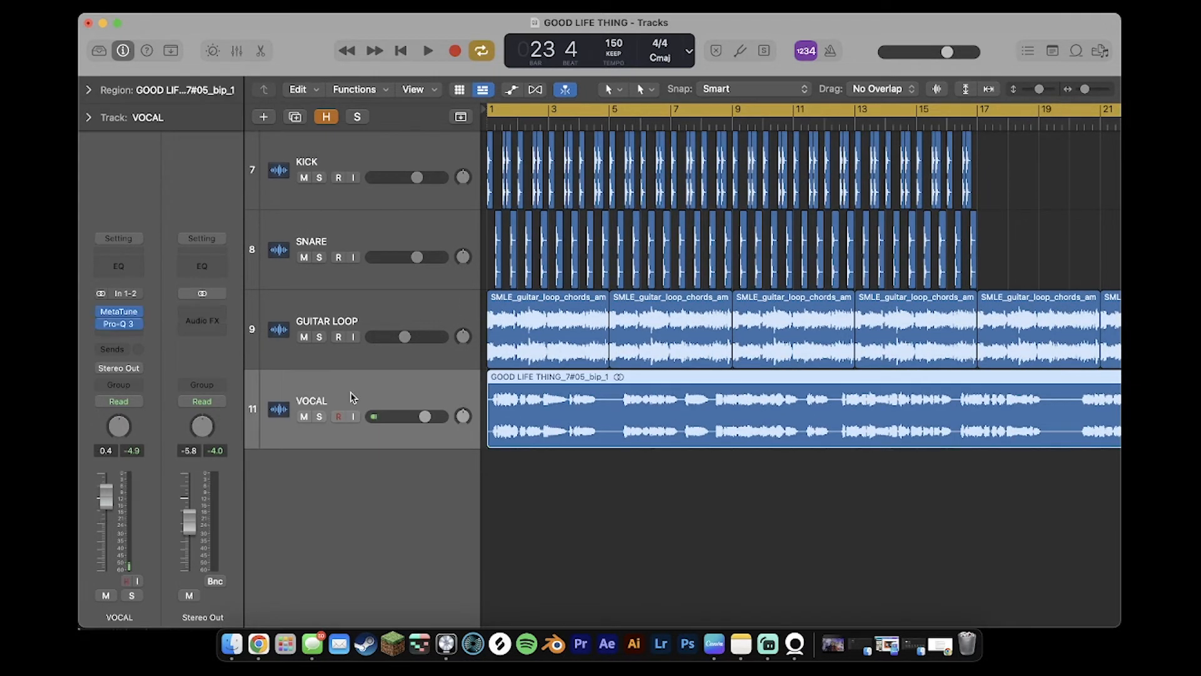
{"action": "left_click", "coordinate": [119, 312]}
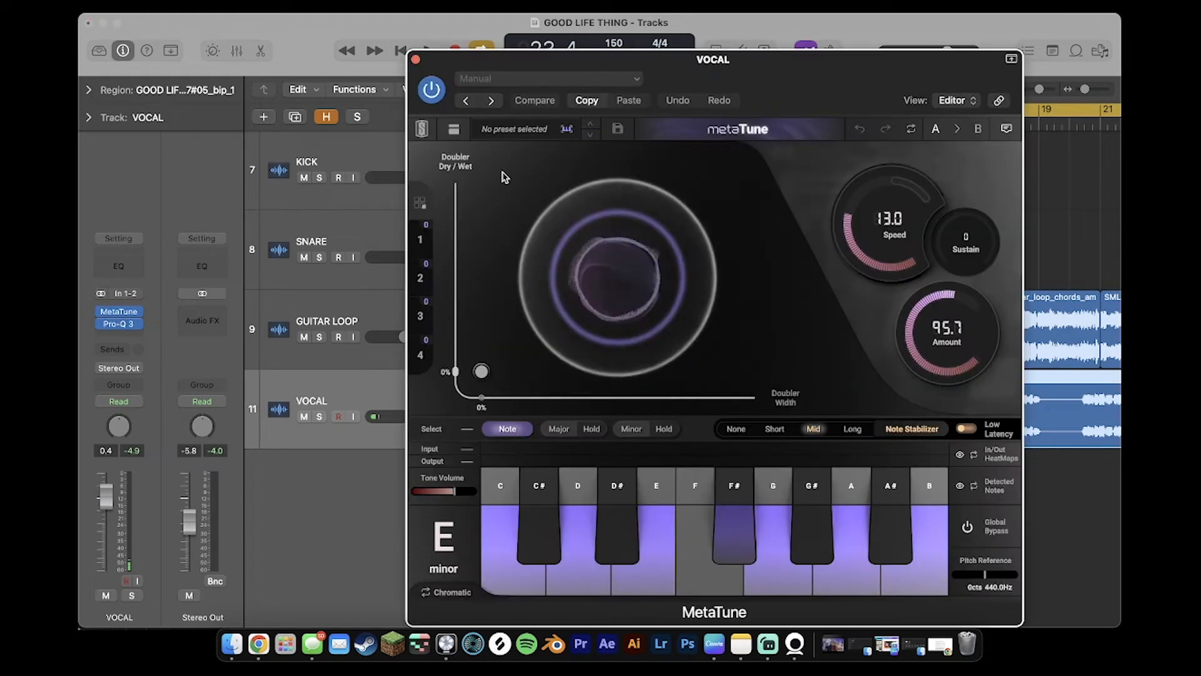
{"action": "left_click_drag", "start_coordinate": [638, 55], "coordinate": [568, 38]}
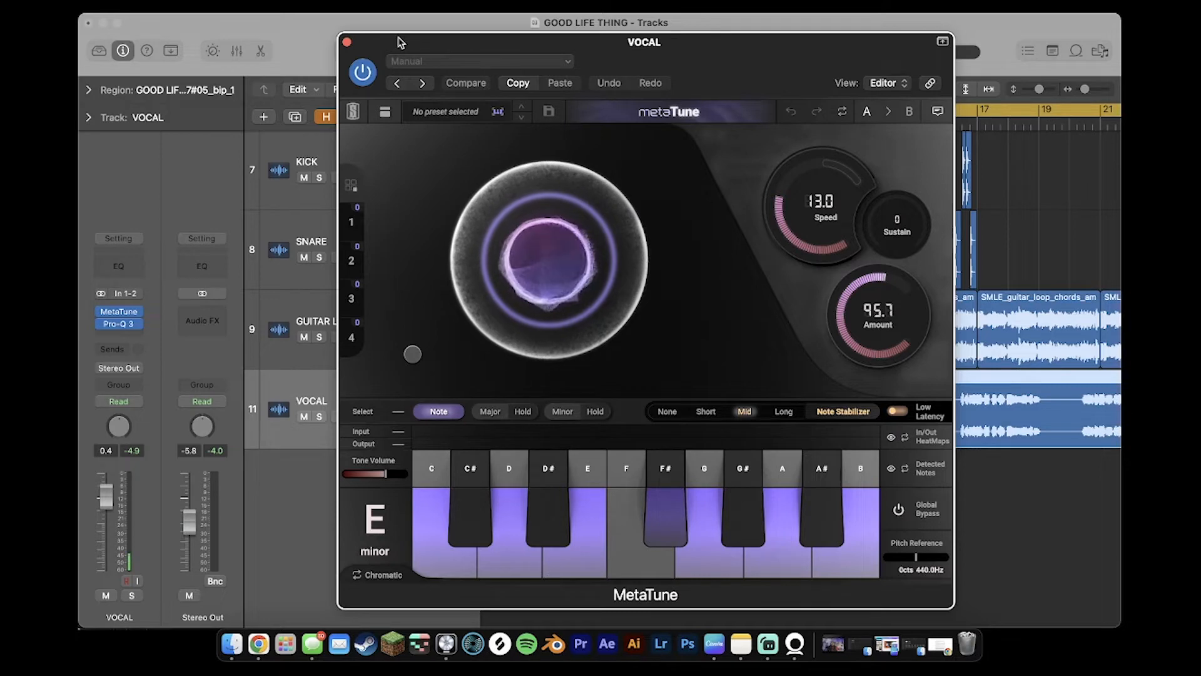
{"action": "left_click", "coordinate": [347, 44]}
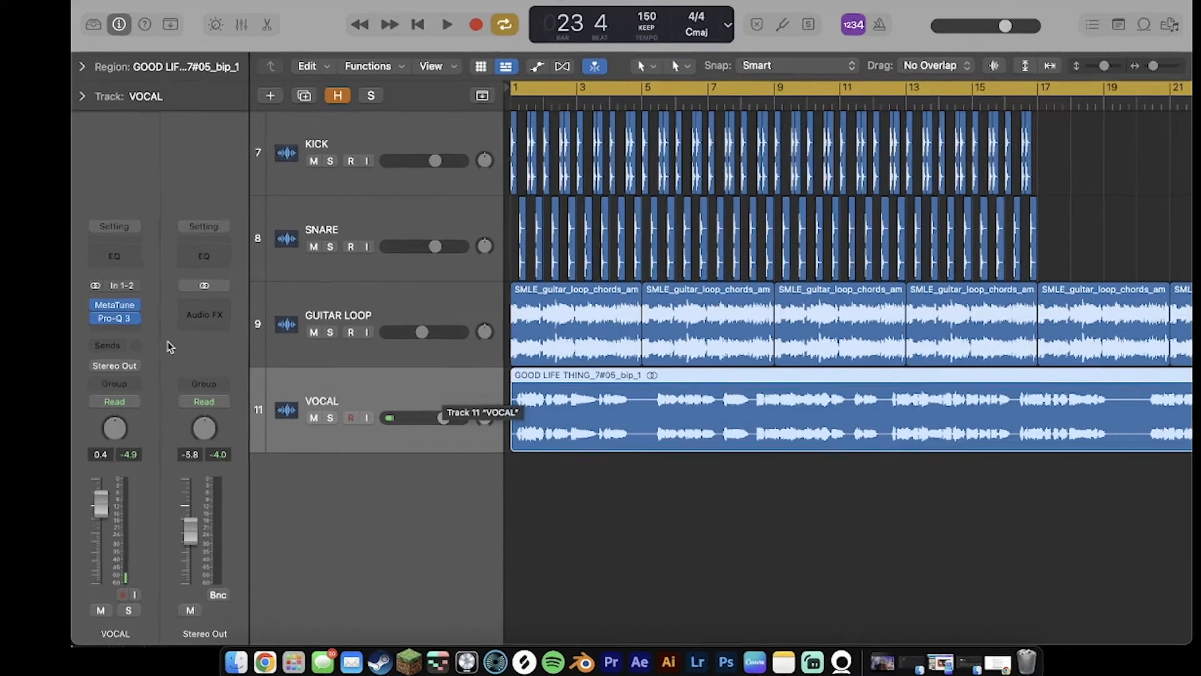
Step: Add sends to Bus 1 and Bus 2 on the VOCAL channel strip
{"action": "left_click", "coordinate": [119, 349]}
{"action": "mouse_move", "coordinate": [115, 372]}
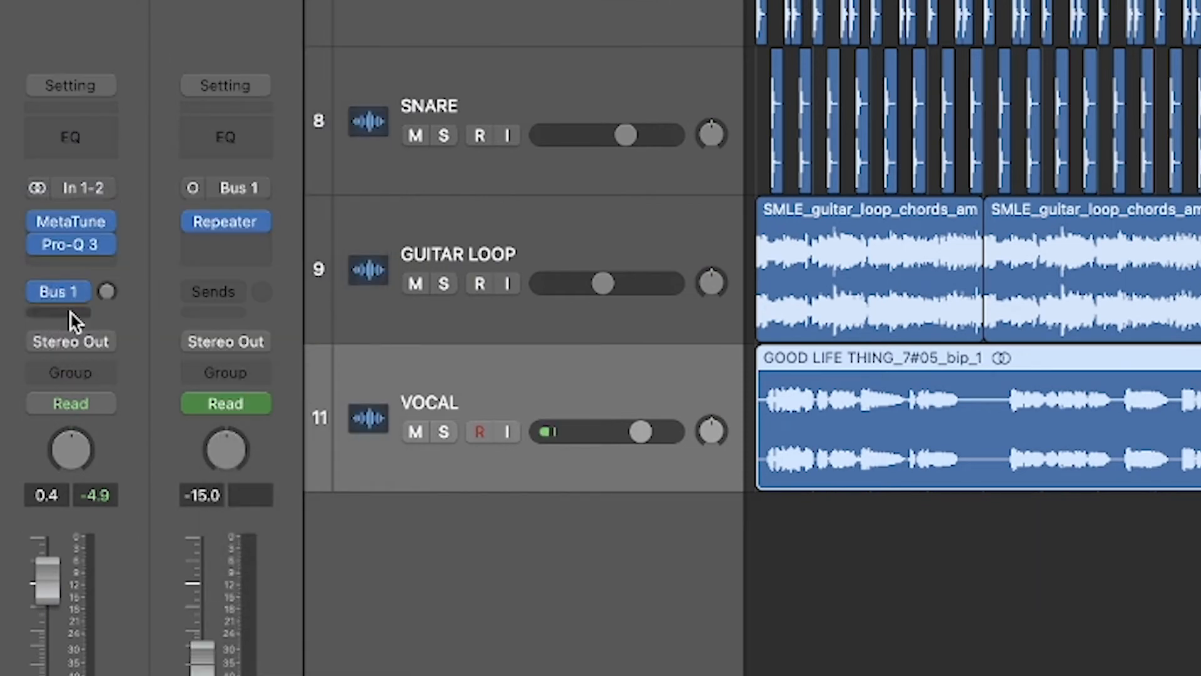
{"action": "left_click", "coordinate": [71, 313]}
{"action": "mouse_move", "coordinate": [112, 351]}
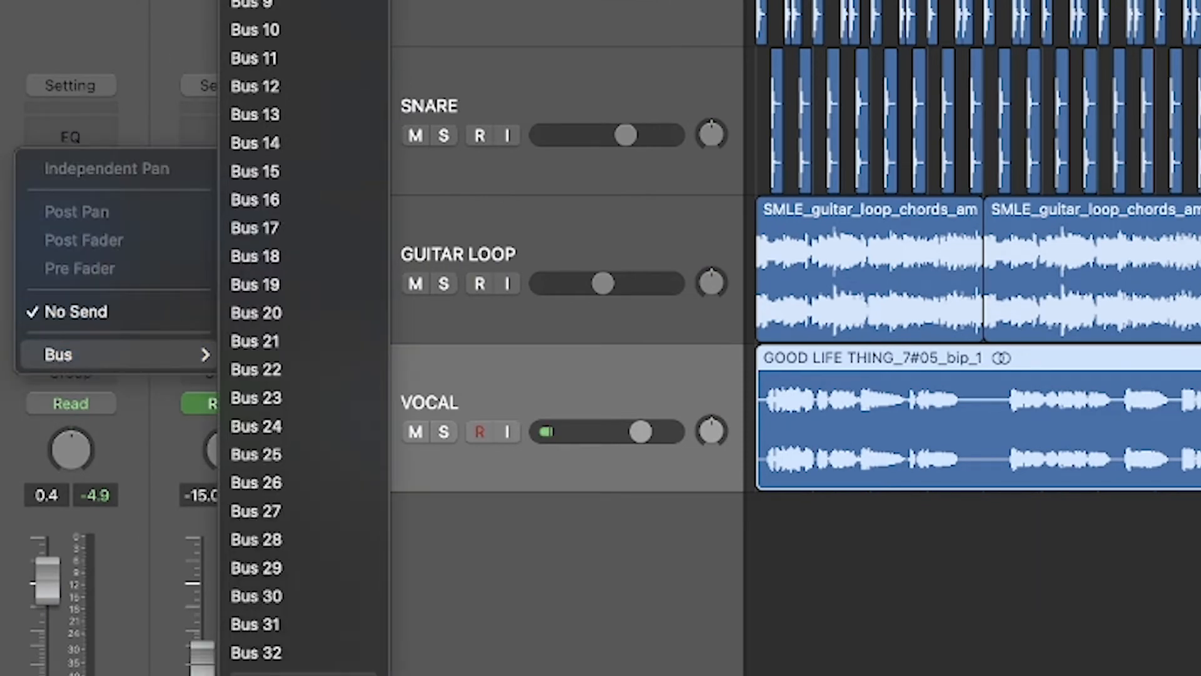
{"action": "left_click", "coordinate": [255, 1]}
Step: Set the VOCAL channel's Bus 1 and Bus 2 send levels to 0
{"action": "double_click", "coordinate": [106, 269]}
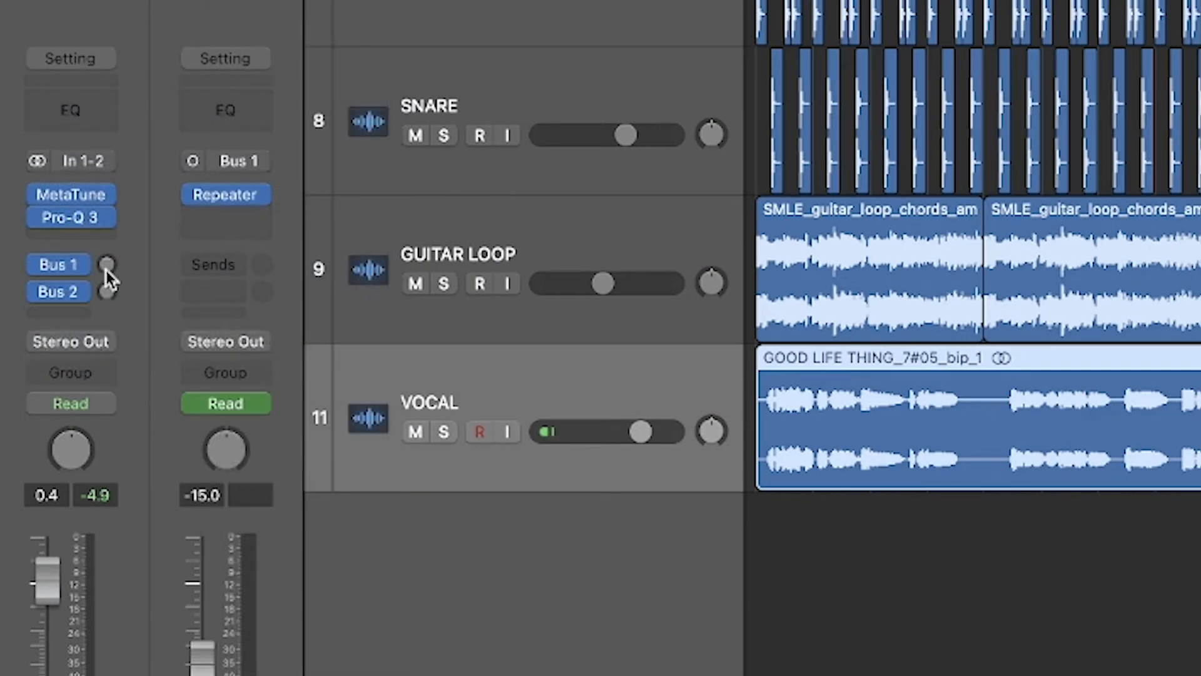
{"action": "type", "text": "0"}
{"action": "key", "text": "Return"}
{"action": "double_click", "coordinate": [107, 289]}
{"action": "type", "text": "0"}
{"action": "key", "text": "Return"}
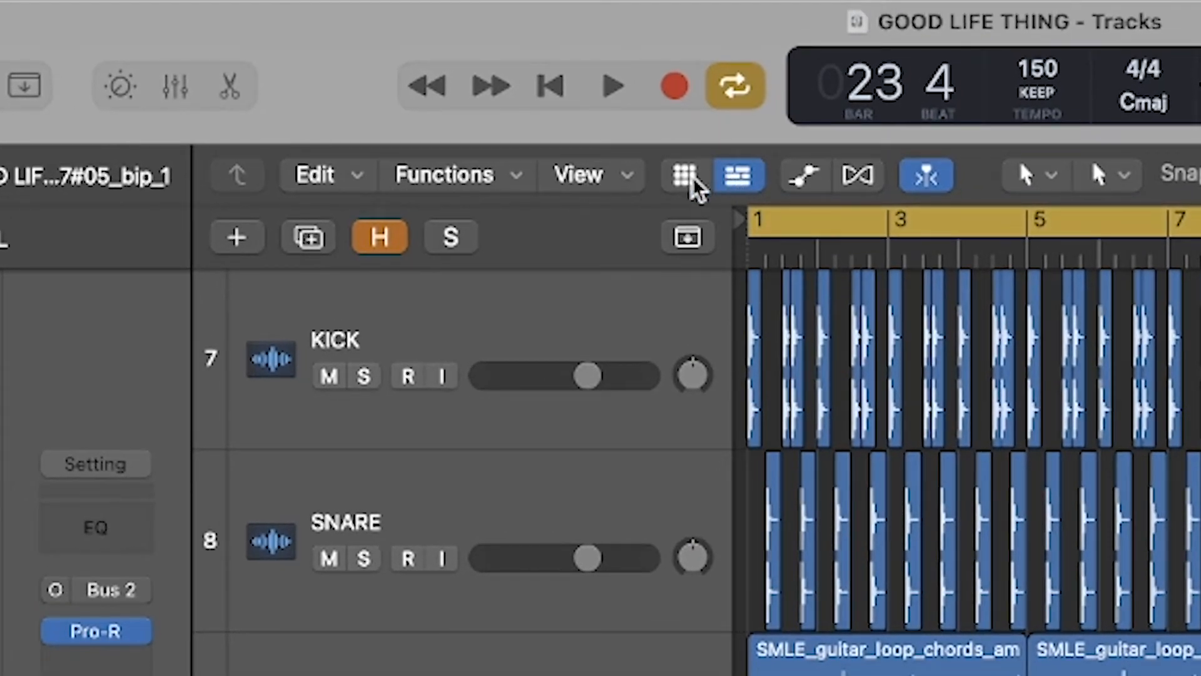
Step: Show the automation lanes for the tracks in the arrangement
{"action": "left_click", "coordinate": [813, 178]}
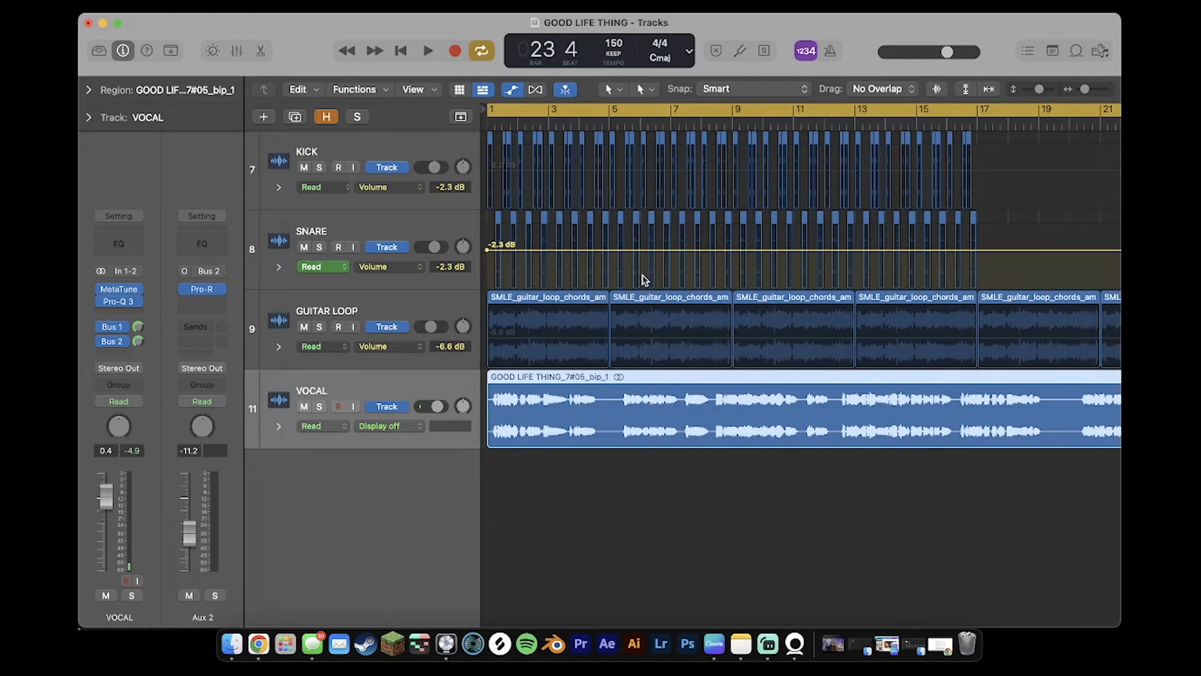
{"action": "scroll", "coordinate": [569, 175], "scroll_direction": "up", "scroll_amount": 10}
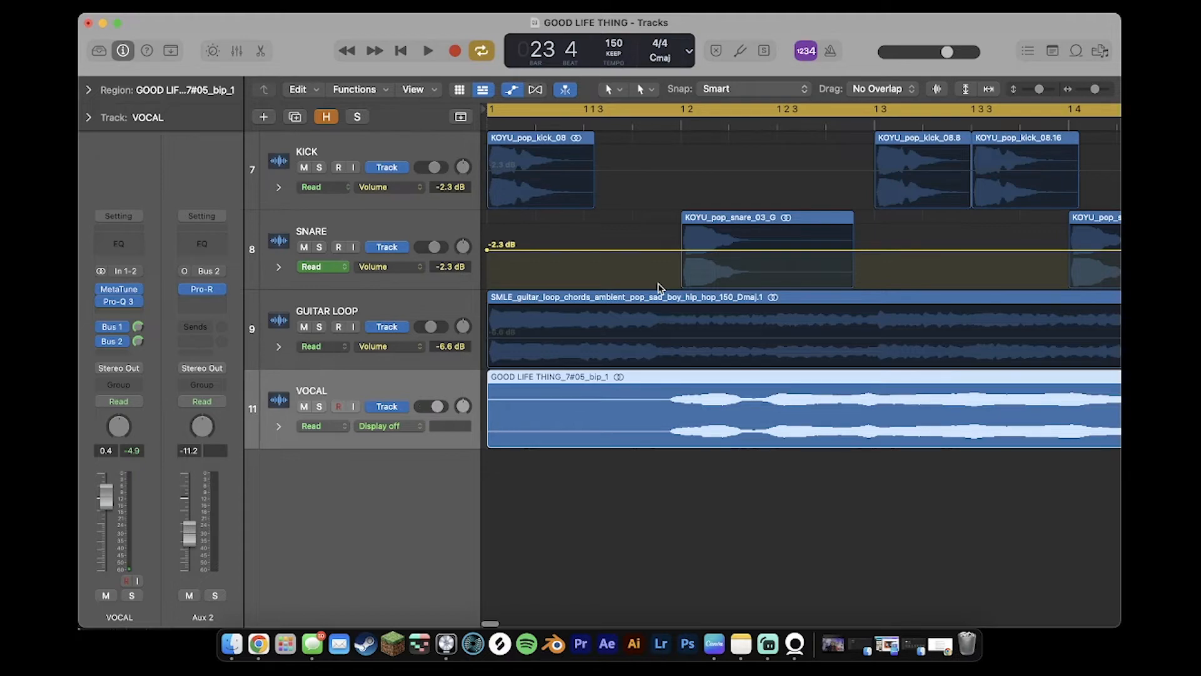
{"action": "scroll", "coordinate": [658, 287], "scroll_direction": "down", "scroll_amount": 10}
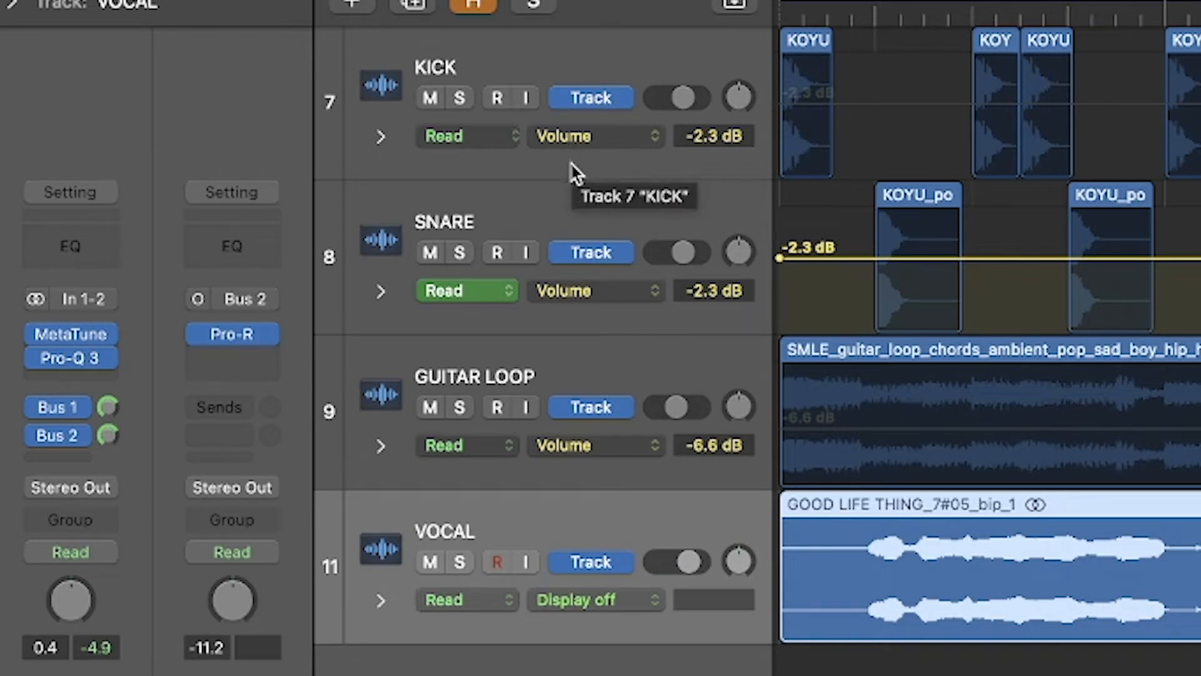
Step: Examine the automation modes and the automation parameters offered for the KICK track without changing them
{"action": "left_click", "coordinate": [481, 138]}
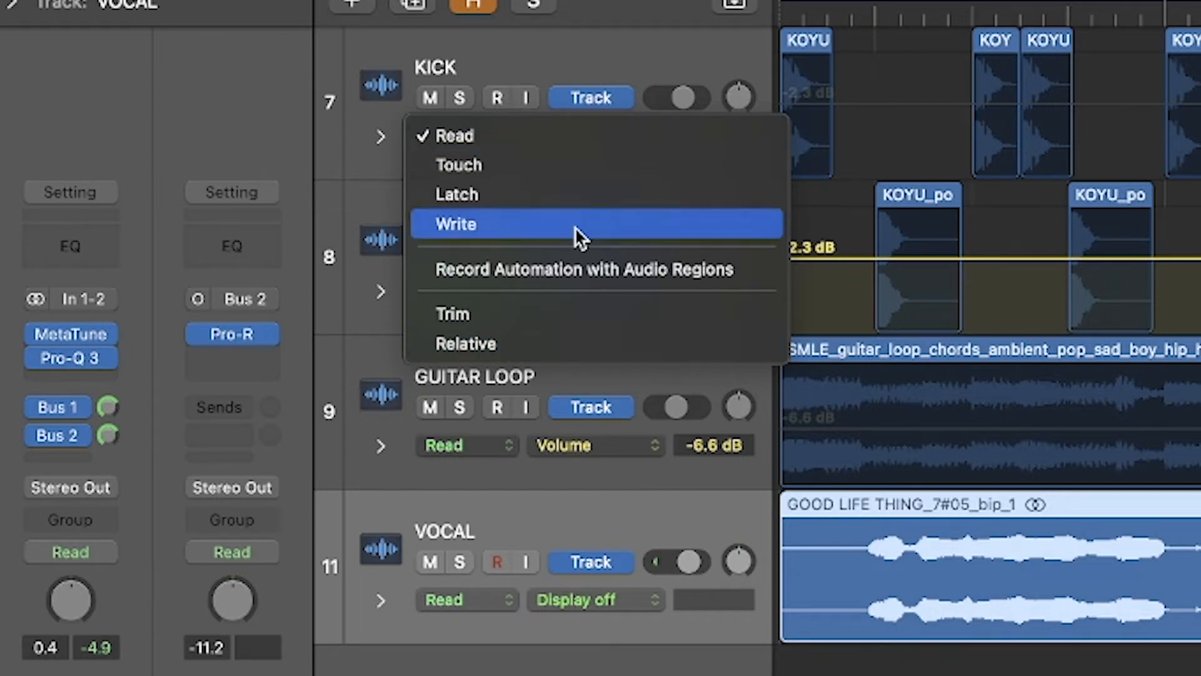
{"action": "left_click", "coordinate": [366, 172]}
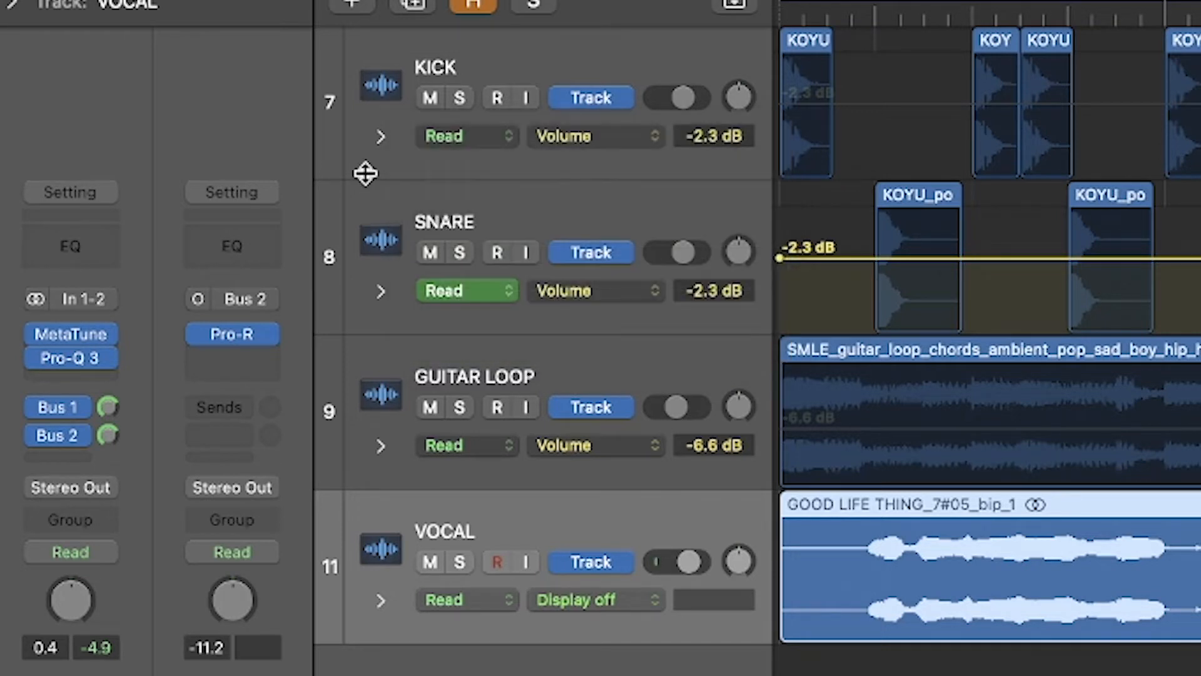
{"action": "left_click", "coordinate": [570, 144]}
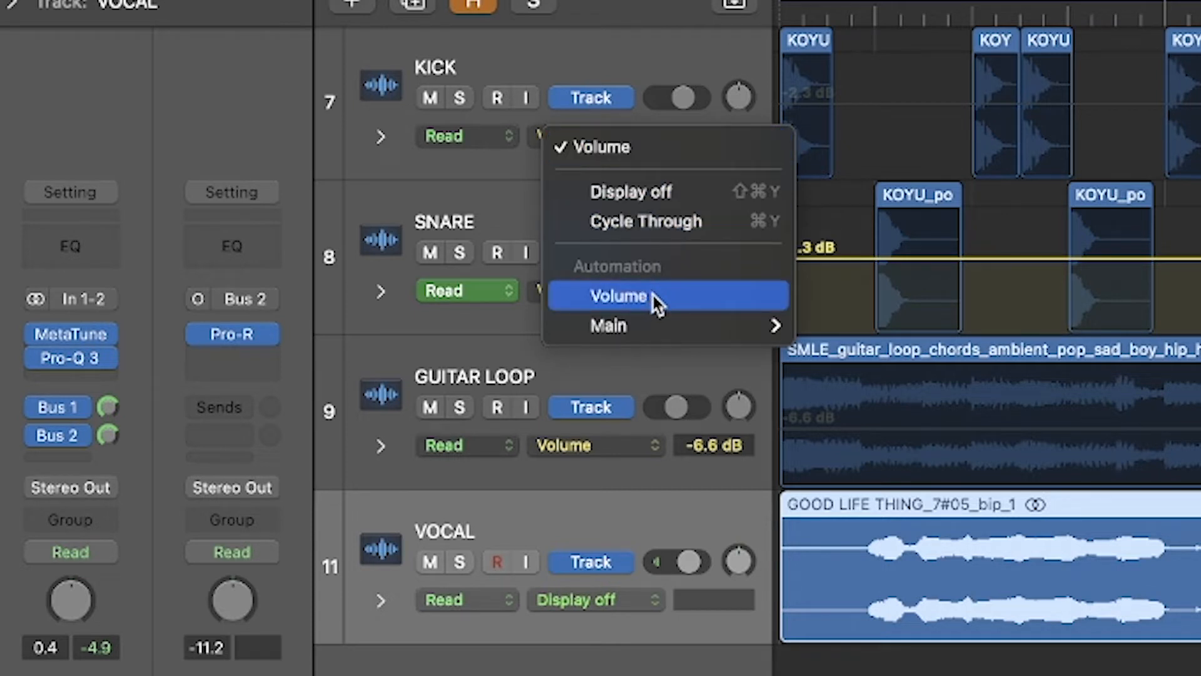
{"action": "mouse_move", "coordinate": [660, 338]}
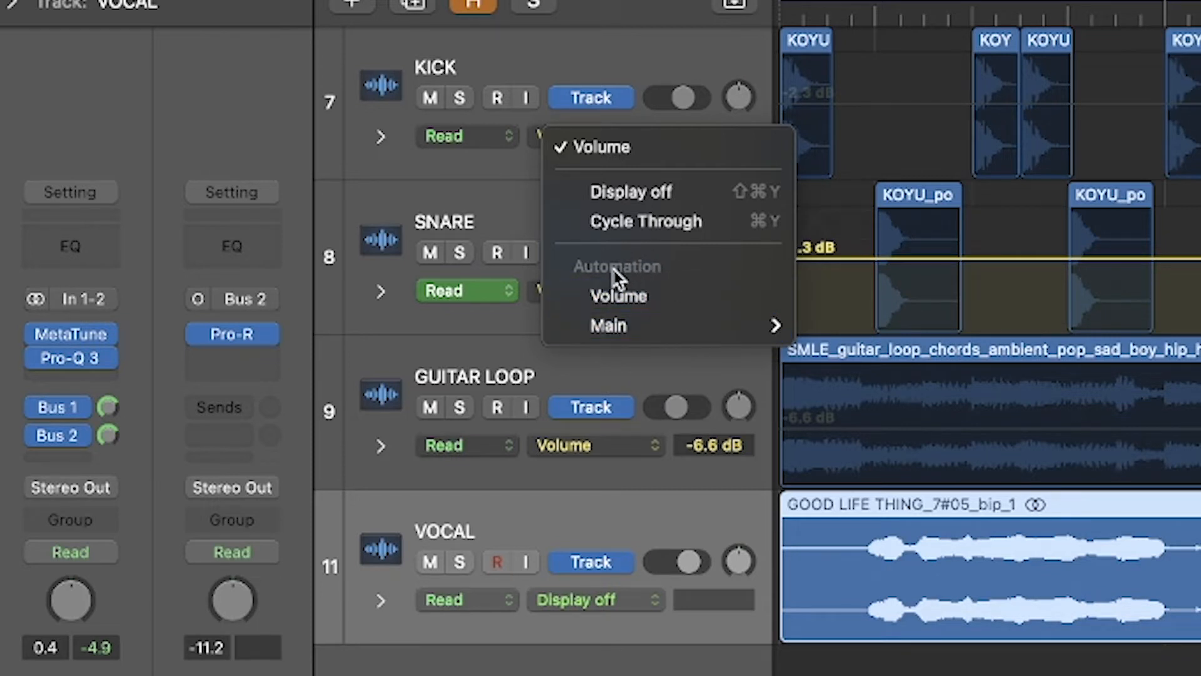
{"action": "left_click", "coordinate": [467, 139]}
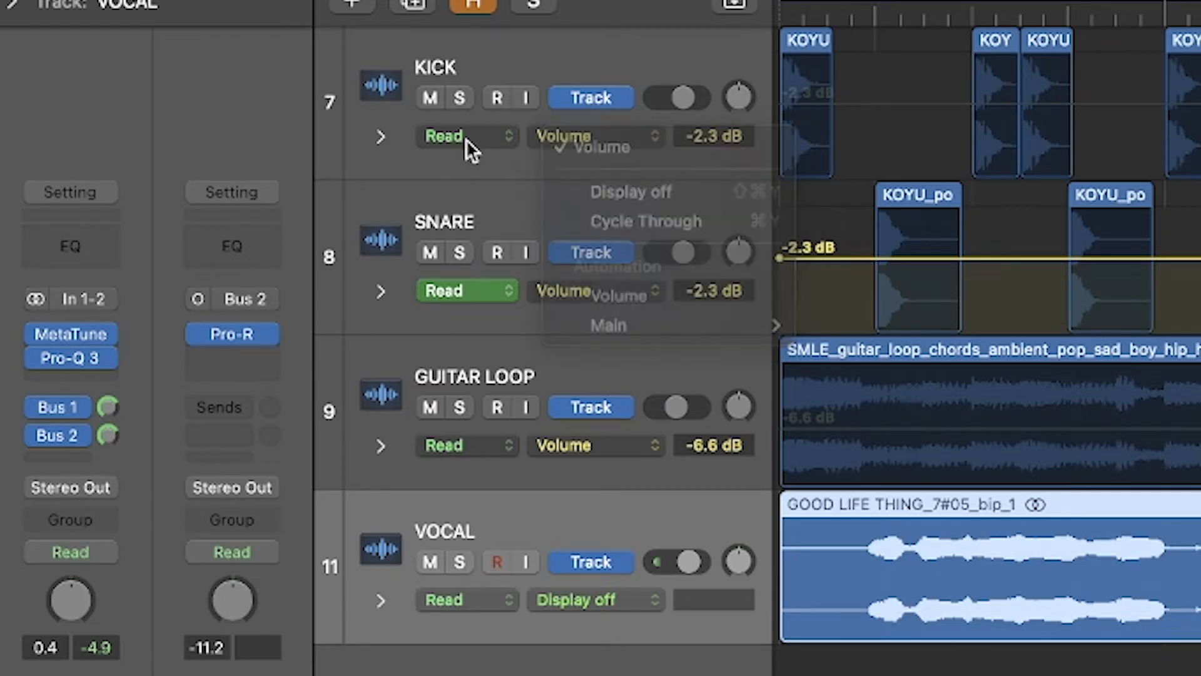
{"action": "left_click", "coordinate": [467, 139]}
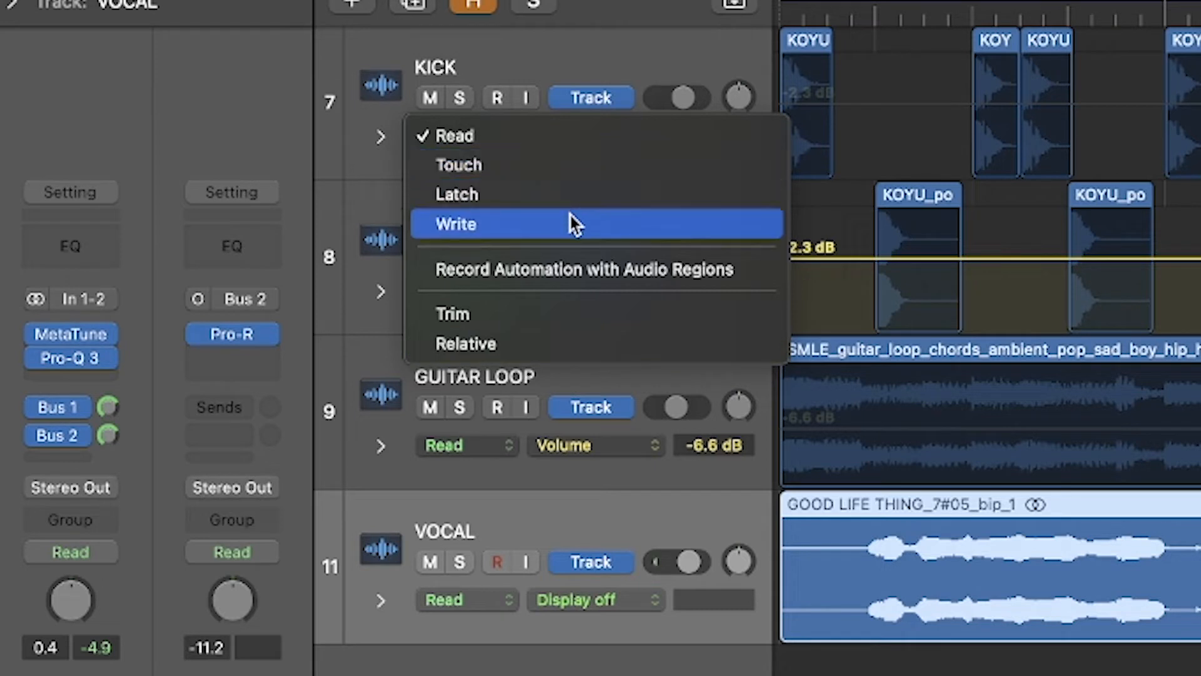
{"action": "left_click", "coordinate": [531, 128]}
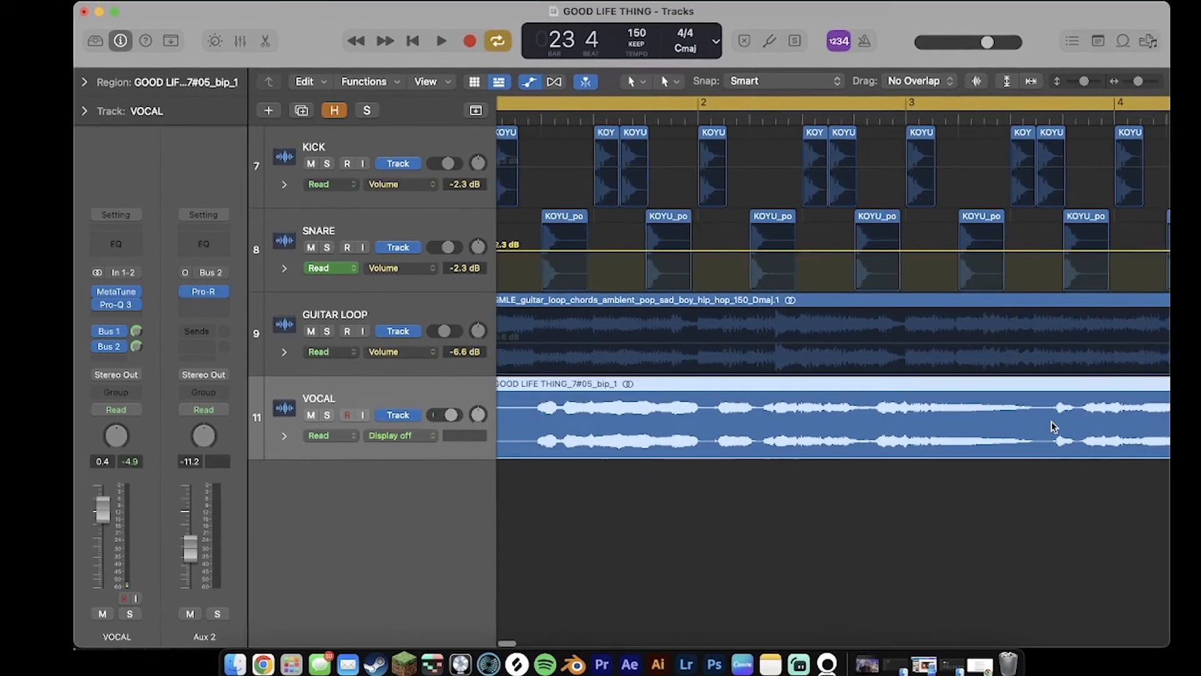
Step: Create an arrangement track for the Aux 1 channel fed by Bus 1 from the mixer, and hide the mixer again
{"action": "scroll", "coordinate": [1099, 436], "scroll_direction": "right", "scroll_amount": 5}
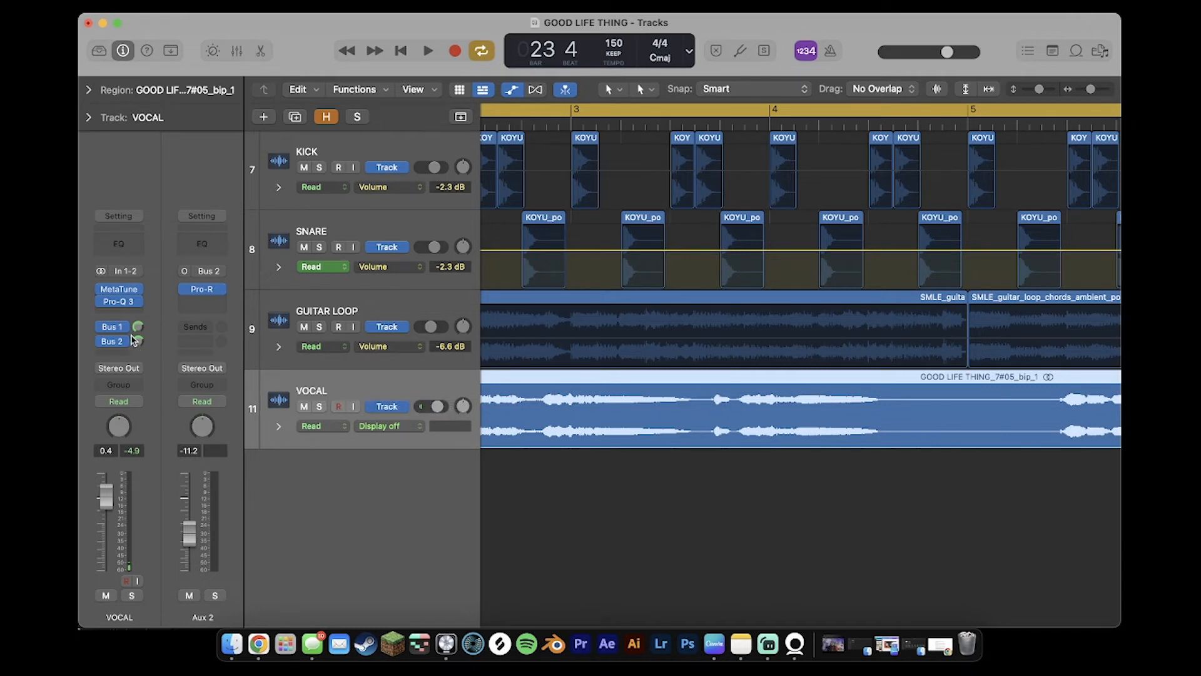
{"action": "left_click", "coordinate": [114, 326]}
{"action": "left_click", "coordinate": [160, 300]}
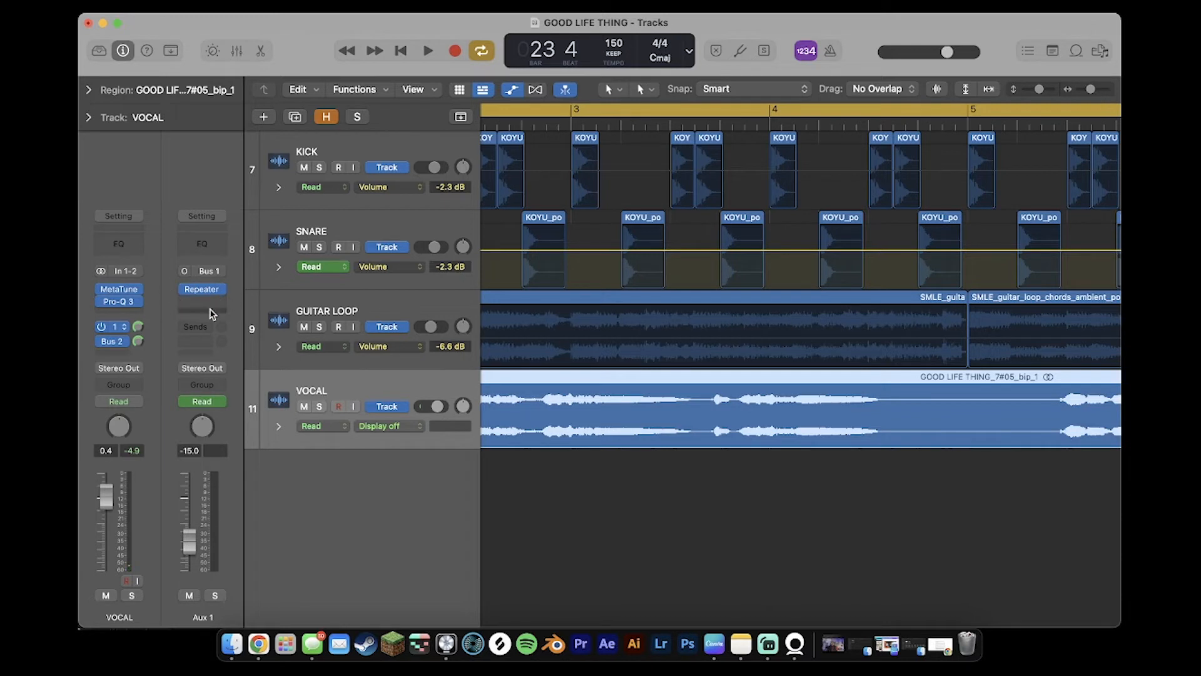
{"action": "left_click", "coordinate": [236, 51]}
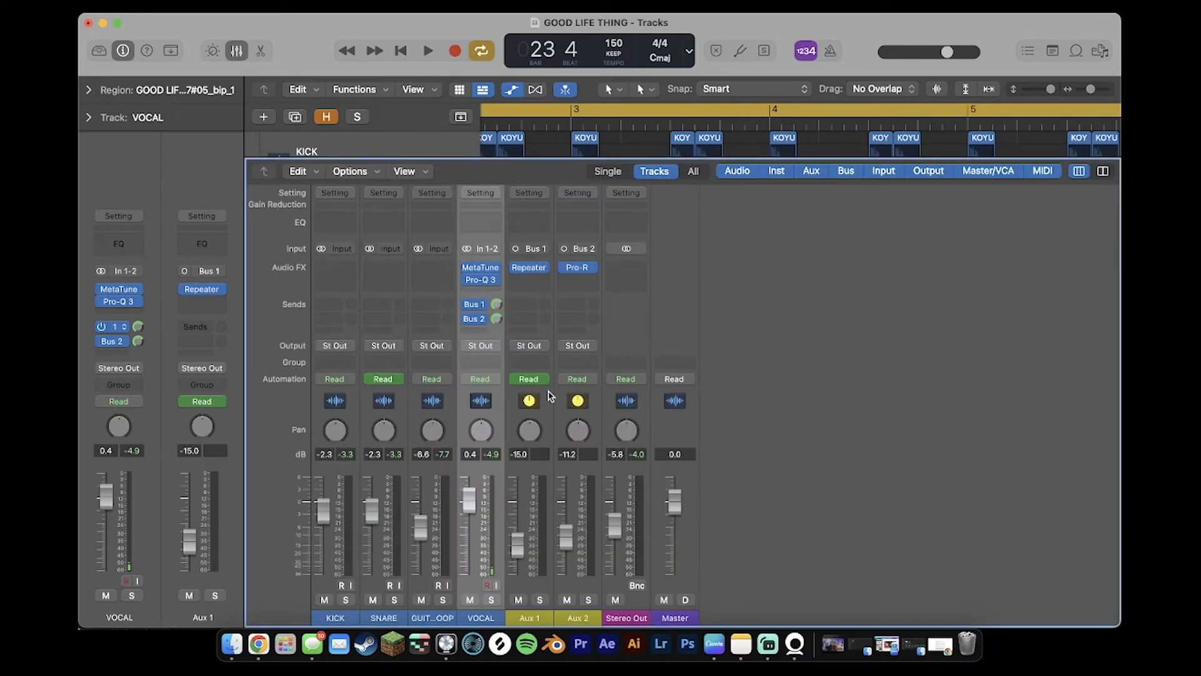
{"action": "left_click", "coordinate": [549, 406]}
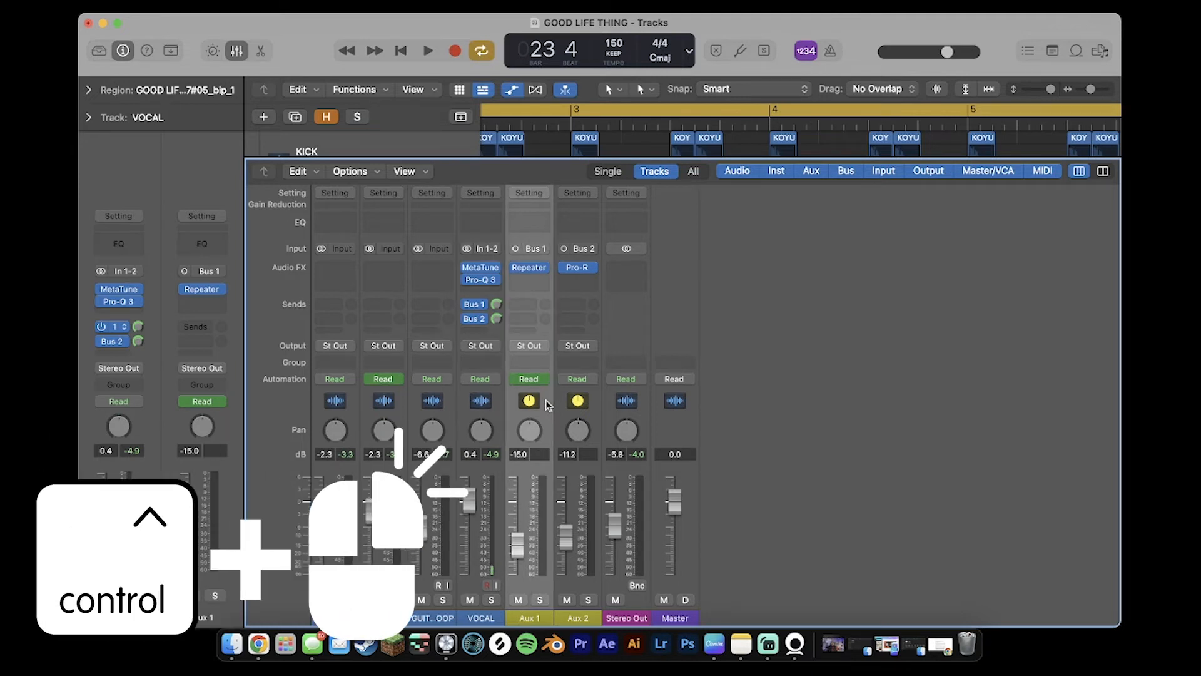
{"action": "left_click", "coordinate": [548, 405], "text": "ctrl"}
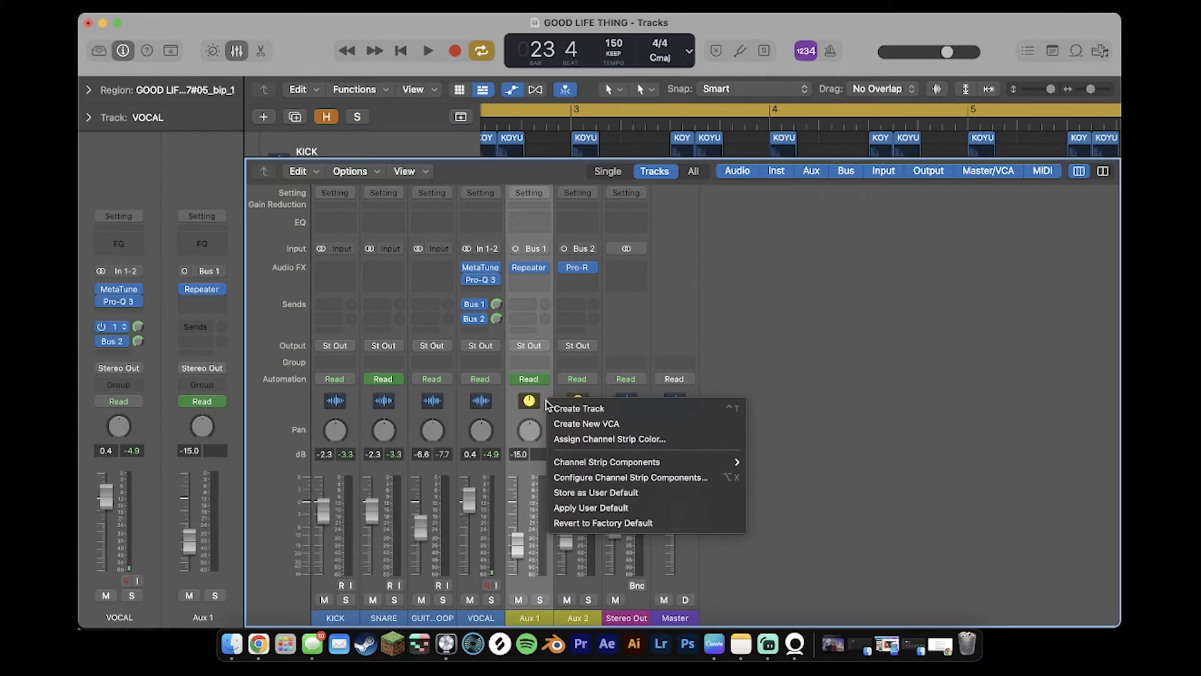
{"action": "left_click", "coordinate": [576, 411]}
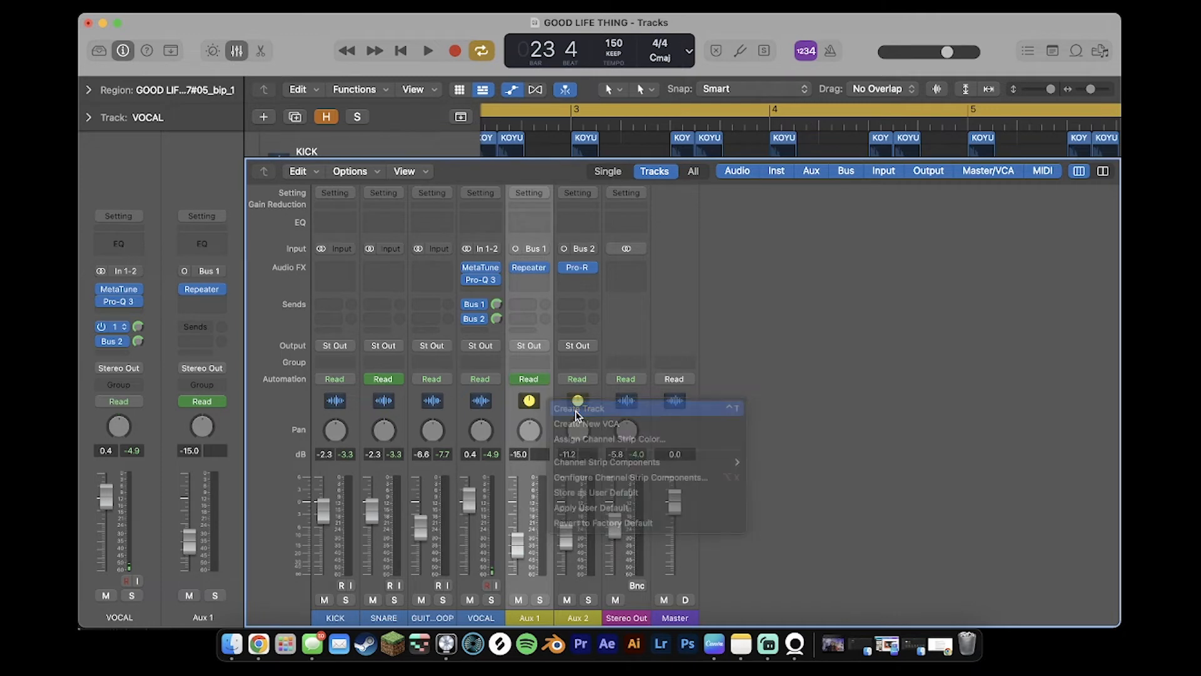
{"action": "left_click", "coordinate": [237, 50]}
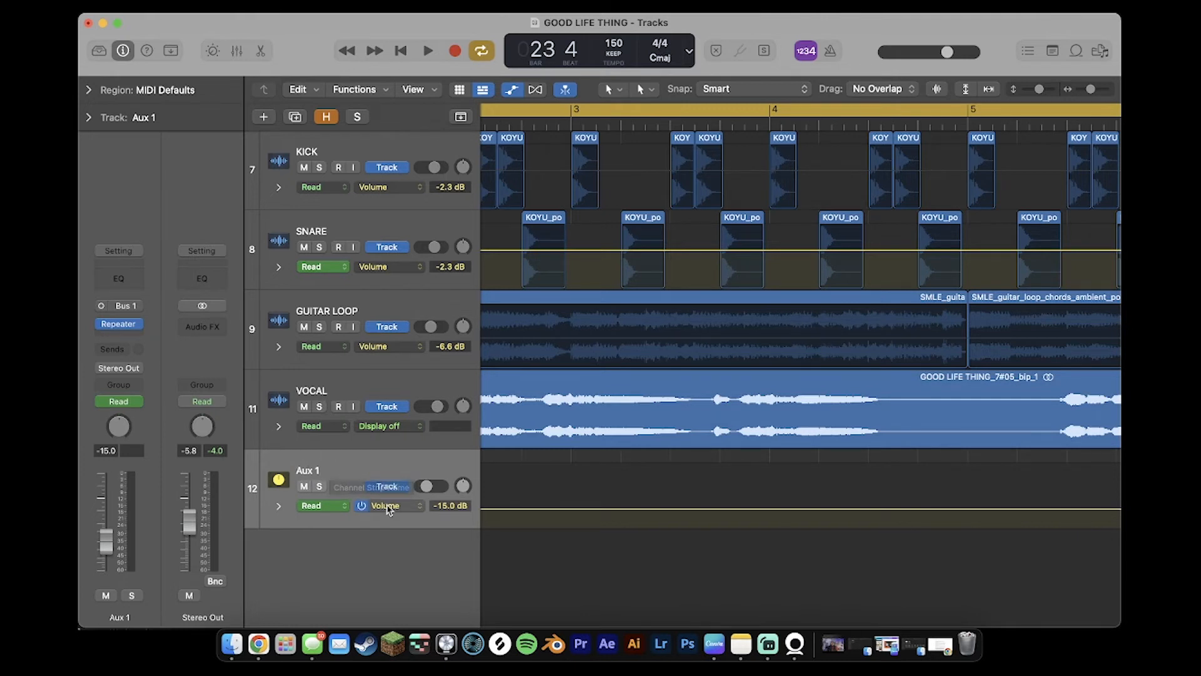
Step: Keep Volume as the Aux 1 automation parameter and place the playhead at bar 4 beat 3, where the vocal phrase ends
{"action": "left_click", "coordinate": [389, 505]}
{"action": "left_click", "coordinate": [429, 502]}
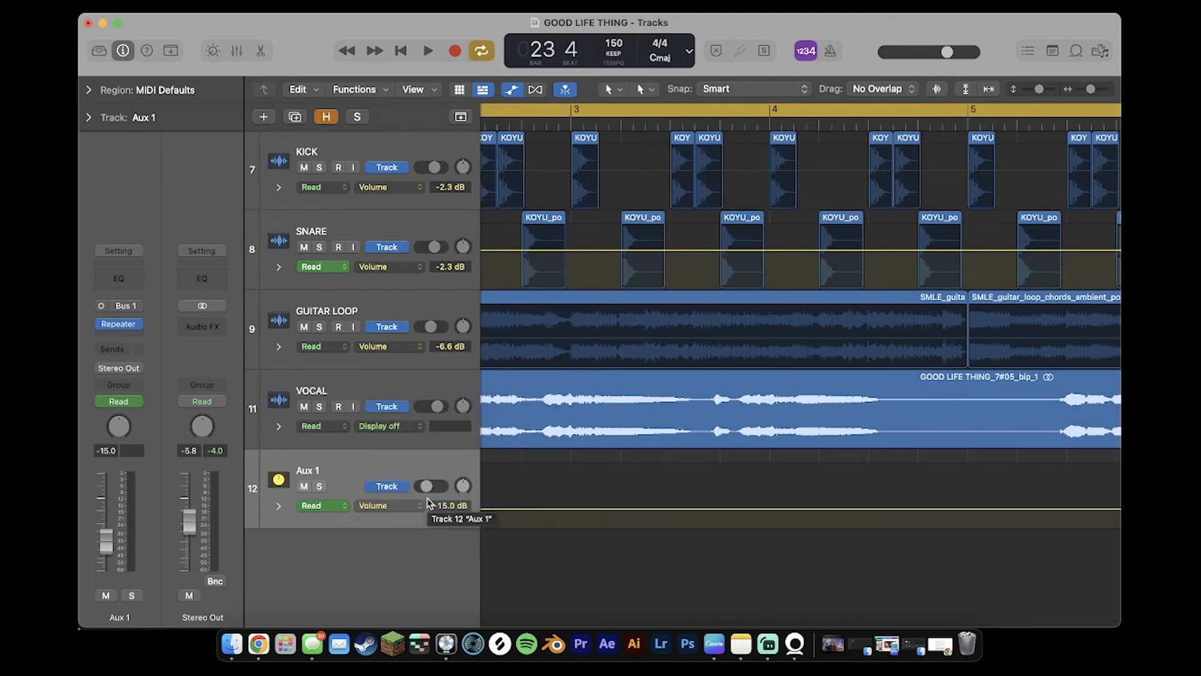
{"action": "scroll", "coordinate": [531, 516], "scroll_direction": "left", "scroll_amount": 5}
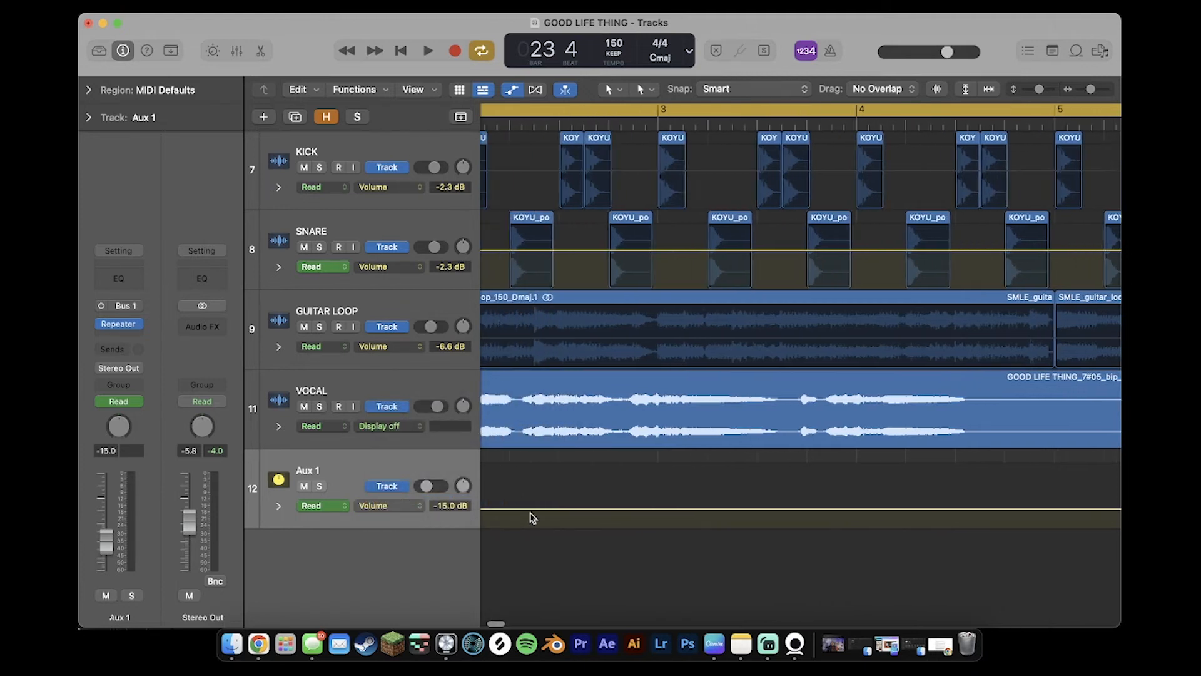
{"action": "scroll", "coordinate": [531, 517], "scroll_direction": "right", "scroll_amount": 3}
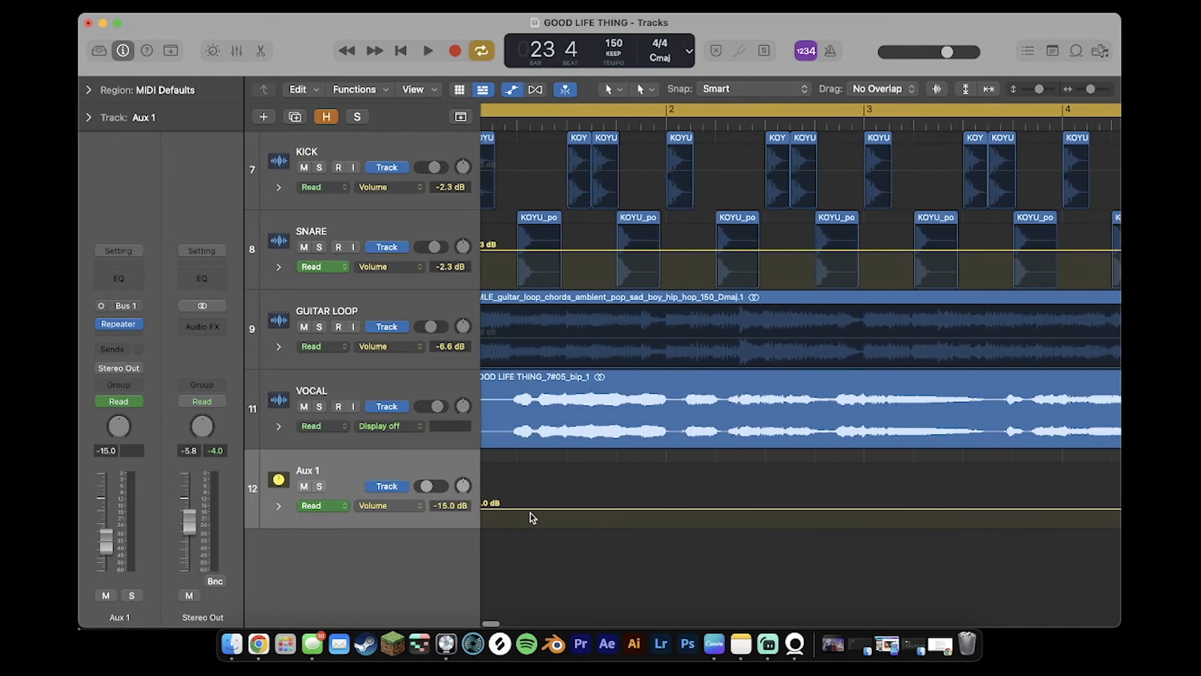
{"action": "scroll", "coordinate": [531, 516], "scroll_direction": "right", "scroll_amount": 8}
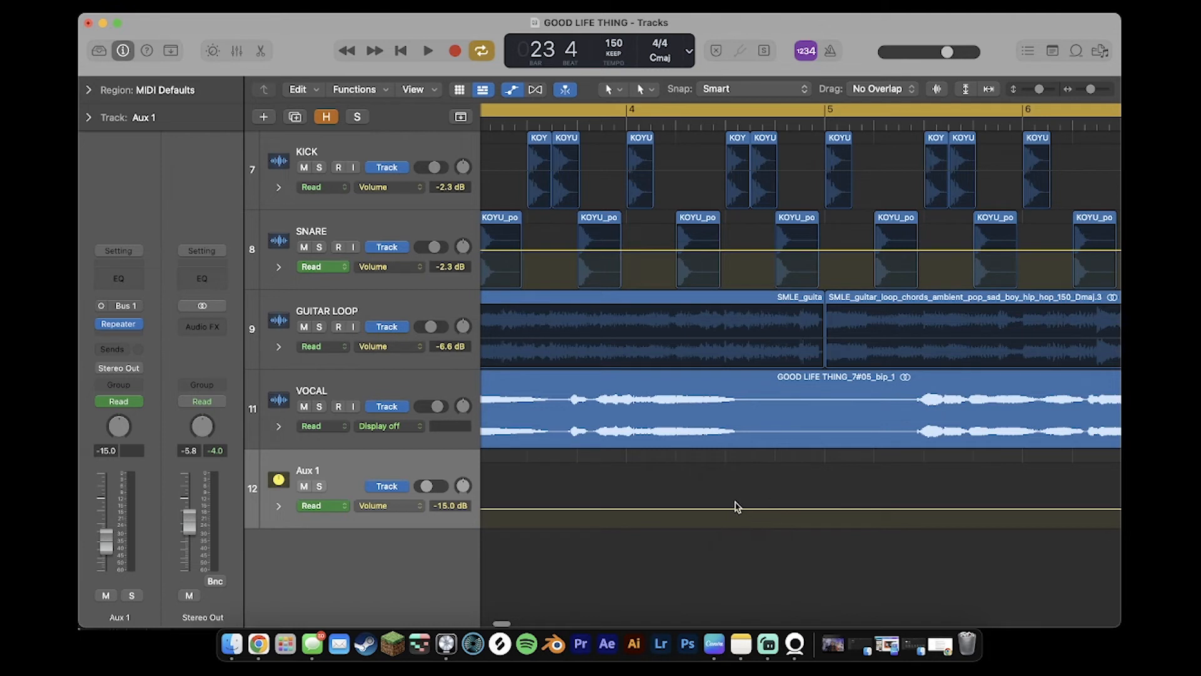
{"action": "left_click", "coordinate": [725, 124]}
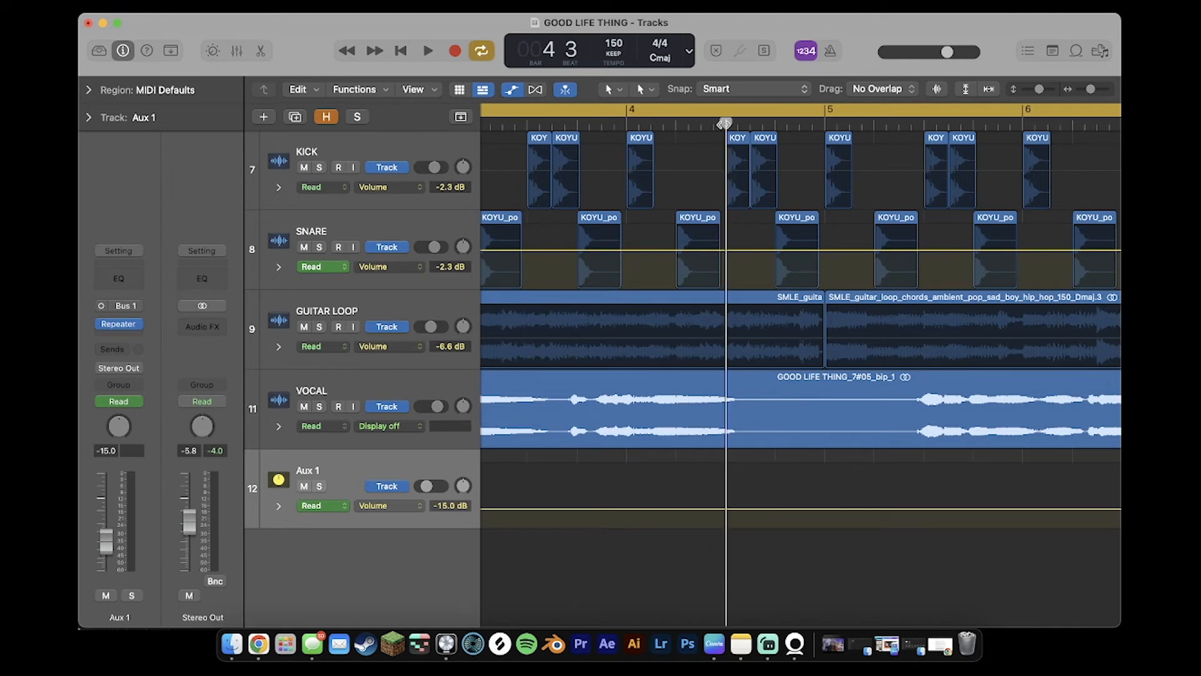
Step: Place four volume automation points at -15.0 dB on Aux 1 across the vocal gap, starting at the playhead, with the third at 5 1 3 240
{"action": "left_click", "coordinate": [726, 510]}
{"action": "left_click", "coordinate": [751, 509]}
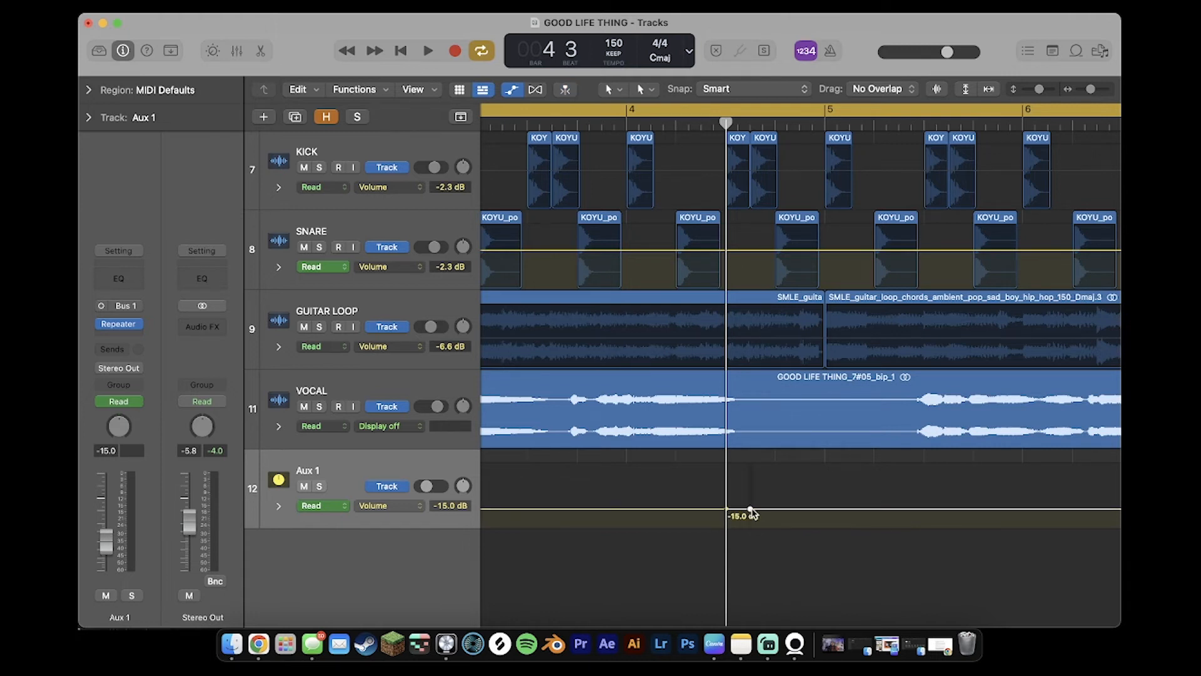
{"action": "left_click", "coordinate": [821, 508]}
{"action": "left_click_drag", "start_coordinate": [821, 509], "coordinate": [916, 508]}
{"action": "left_click_drag", "start_coordinate": [786, 508], "coordinate": [862, 507]}
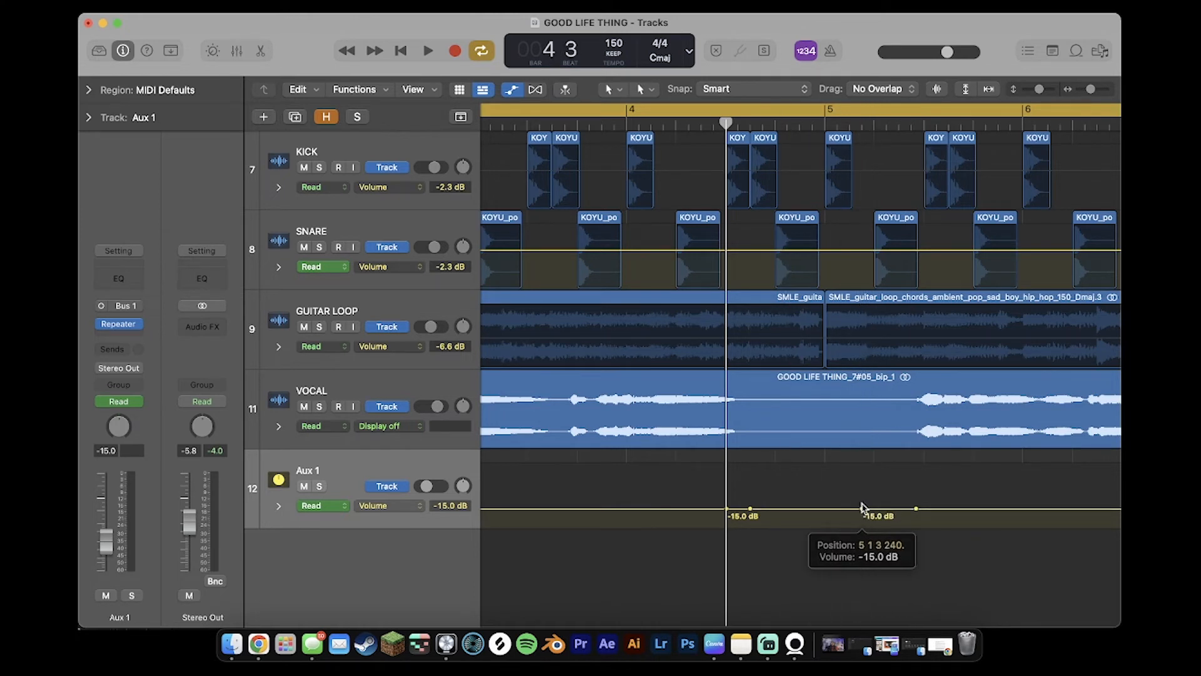
Step: Raise the two middle Aux 1 volume points to -3.1 dB, turn off cycling, and audition the passage from bar 4
{"action": "left_click_drag", "start_coordinate": [750, 508], "coordinate": [823, 492]}
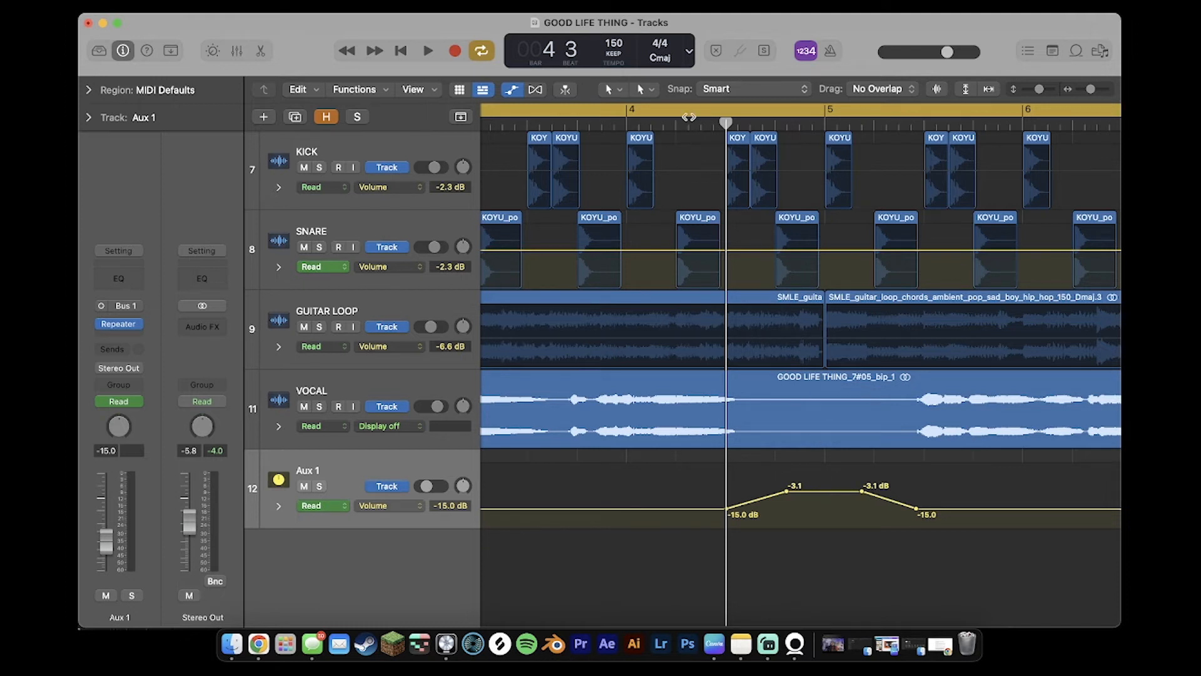
{"action": "left_click", "coordinate": [687, 111]}
{"action": "left_click", "coordinate": [630, 123]}
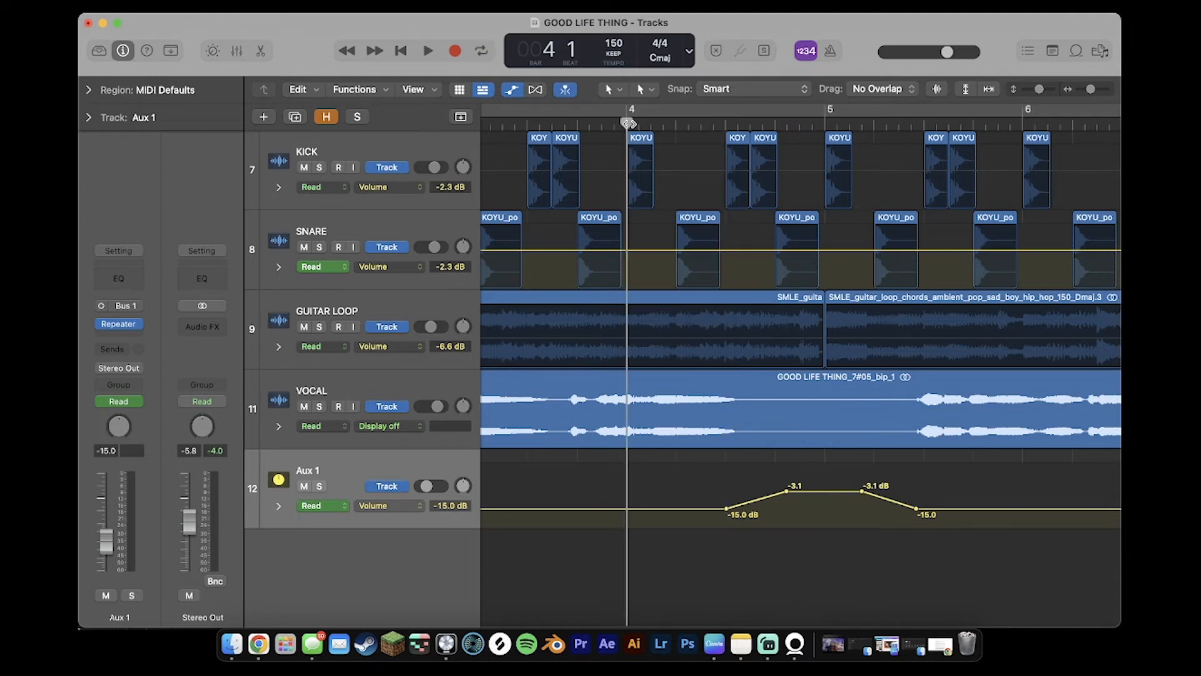
{"action": "key", "text": "space"}
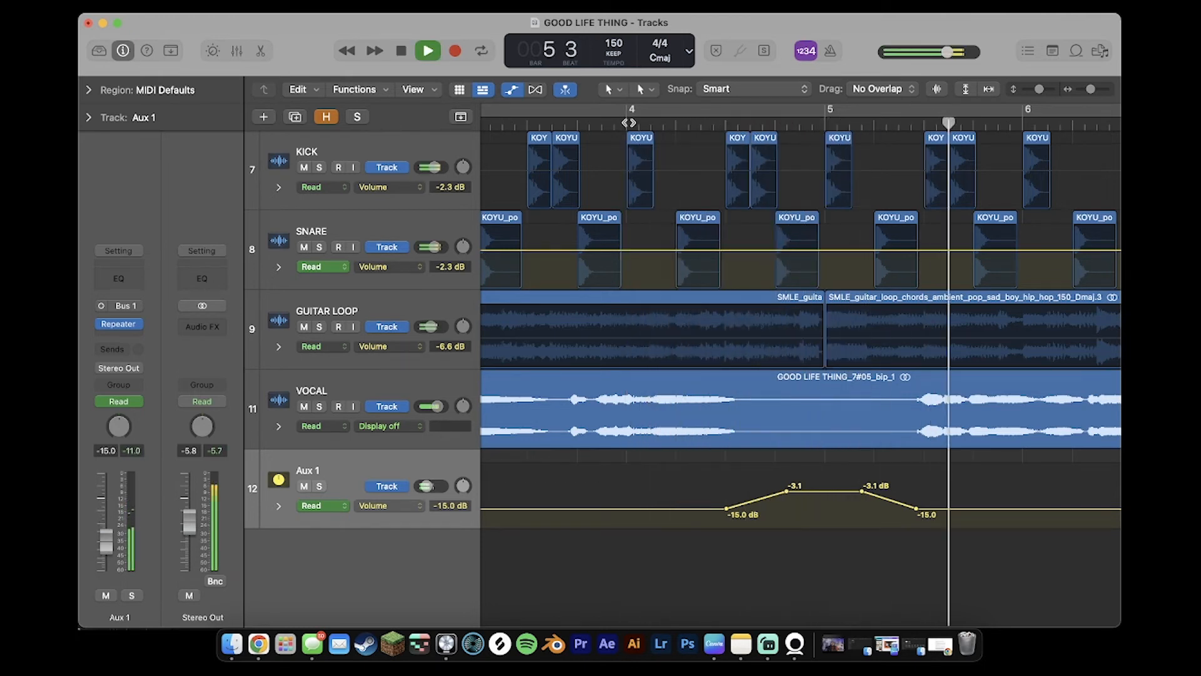
{"action": "key", "text": "space"}
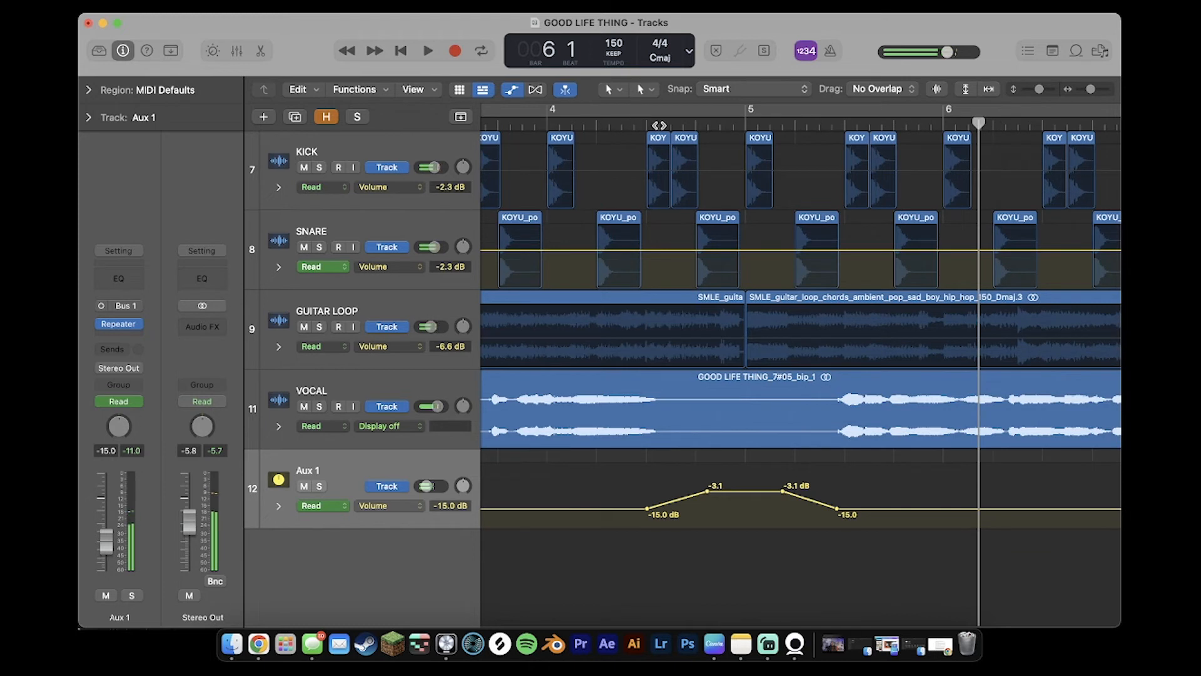
{"action": "left_click", "coordinate": [648, 120]}
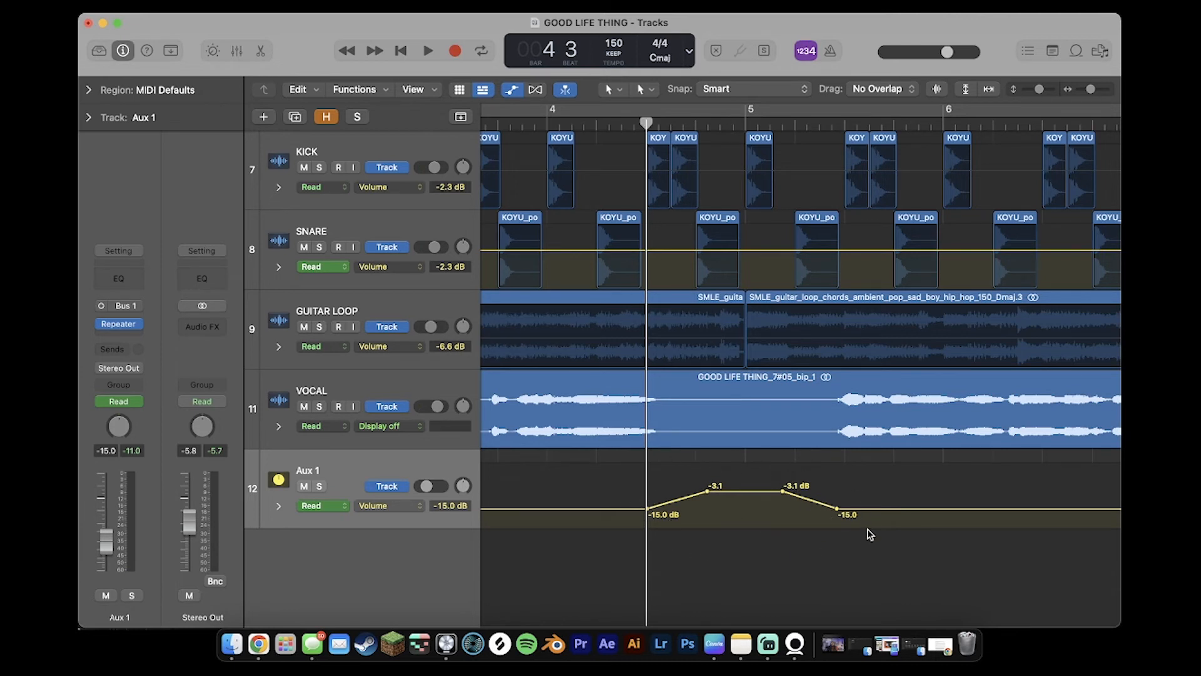
Step: Assign the Automation Curve Tool as the secondary tool and bend both Aux 1 volume ramps into outward-bowed curves
{"action": "left_click", "coordinate": [644, 91]}
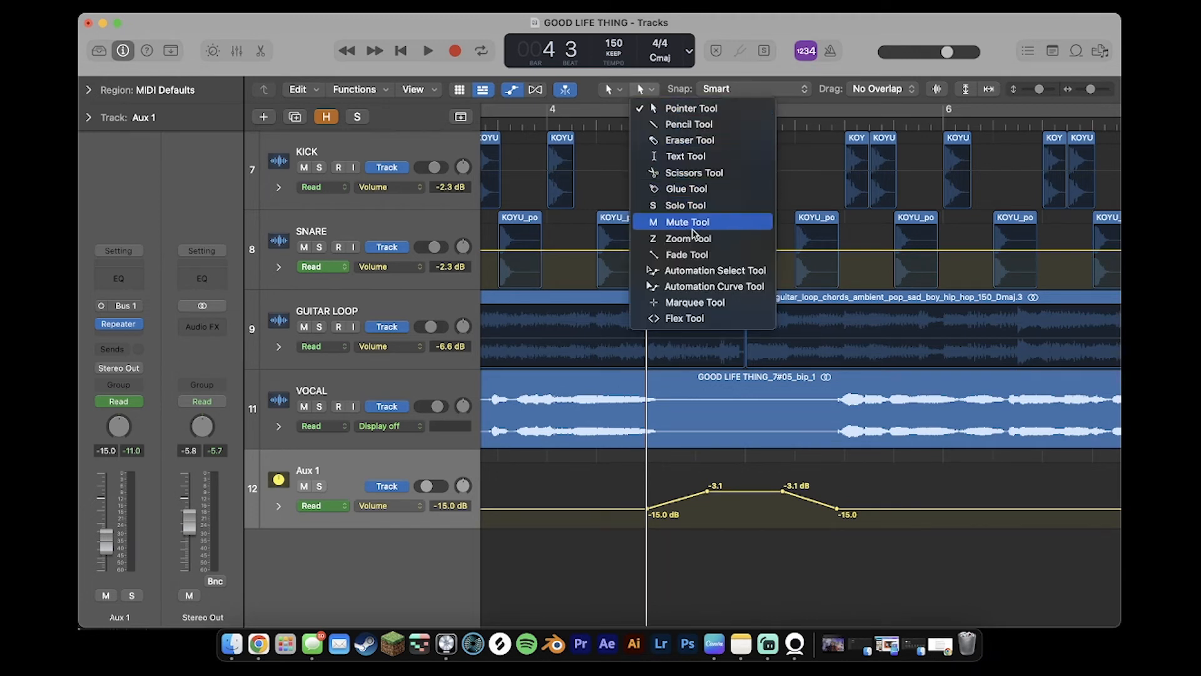
{"action": "left_click", "coordinate": [696, 287]}
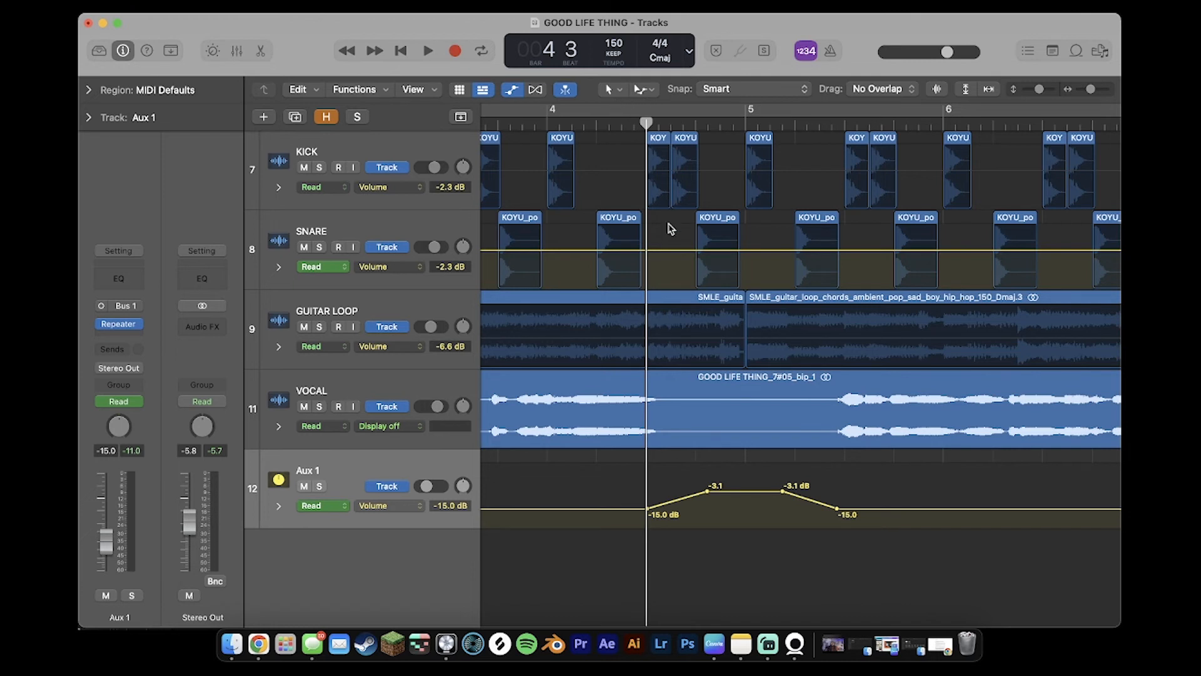
{"action": "left_click", "coordinate": [676, 499]}
{"action": "left_click_drag", "start_coordinate": [677, 505], "coordinate": [678, 492]}
{"action": "left_click_drag", "start_coordinate": [813, 500], "coordinate": [824, 478]}
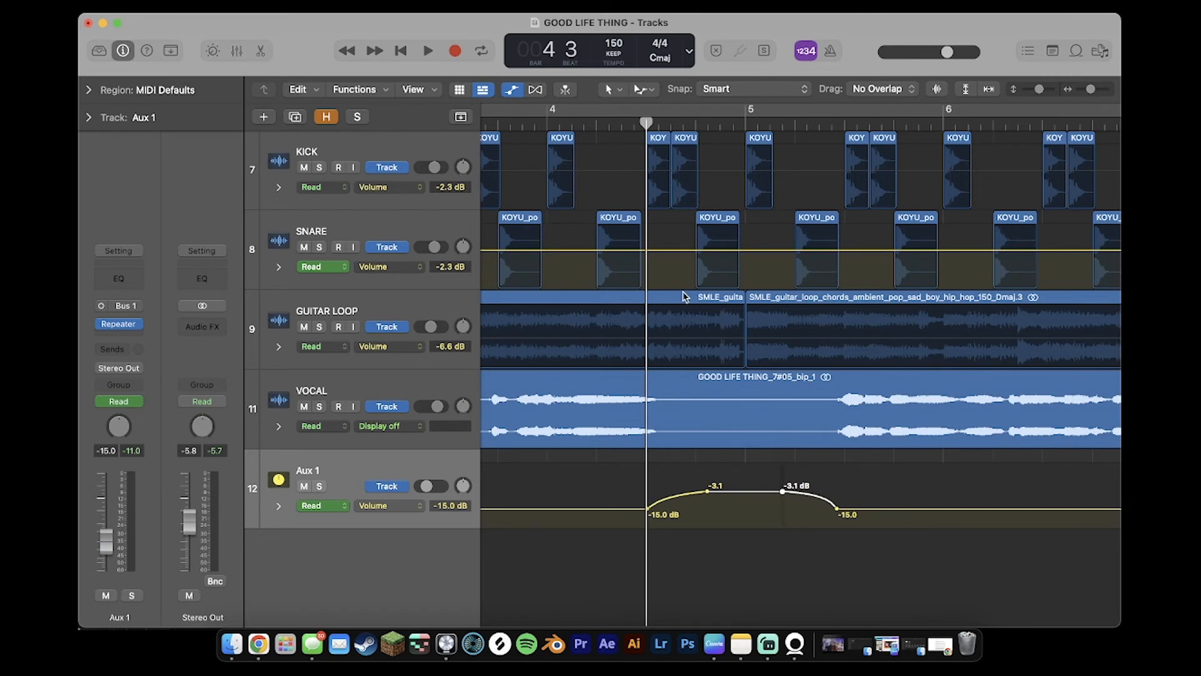
Step: Play the curved Aux 1 volume swell from bar 4 past bar 6, and return the playhead to bar 4 beat 3
{"action": "left_click", "coordinate": [565, 92]}
{"action": "left_click", "coordinate": [544, 121]}
{"action": "key", "text": "space"}
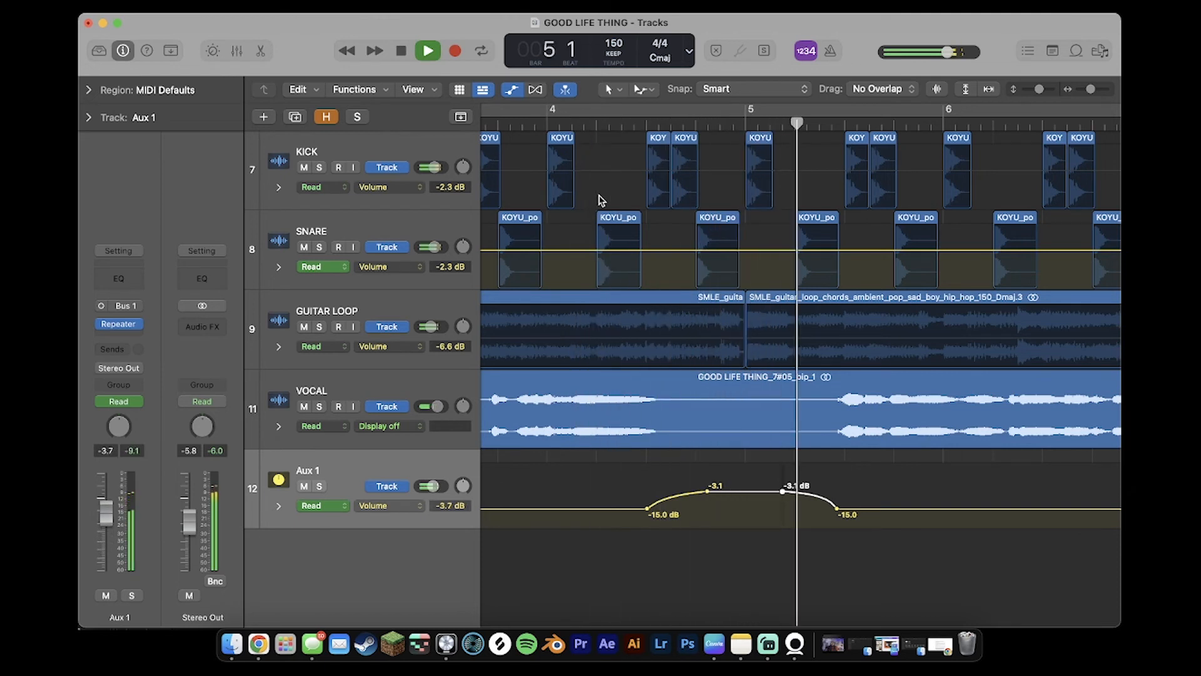
{"action": "key", "text": "space"}
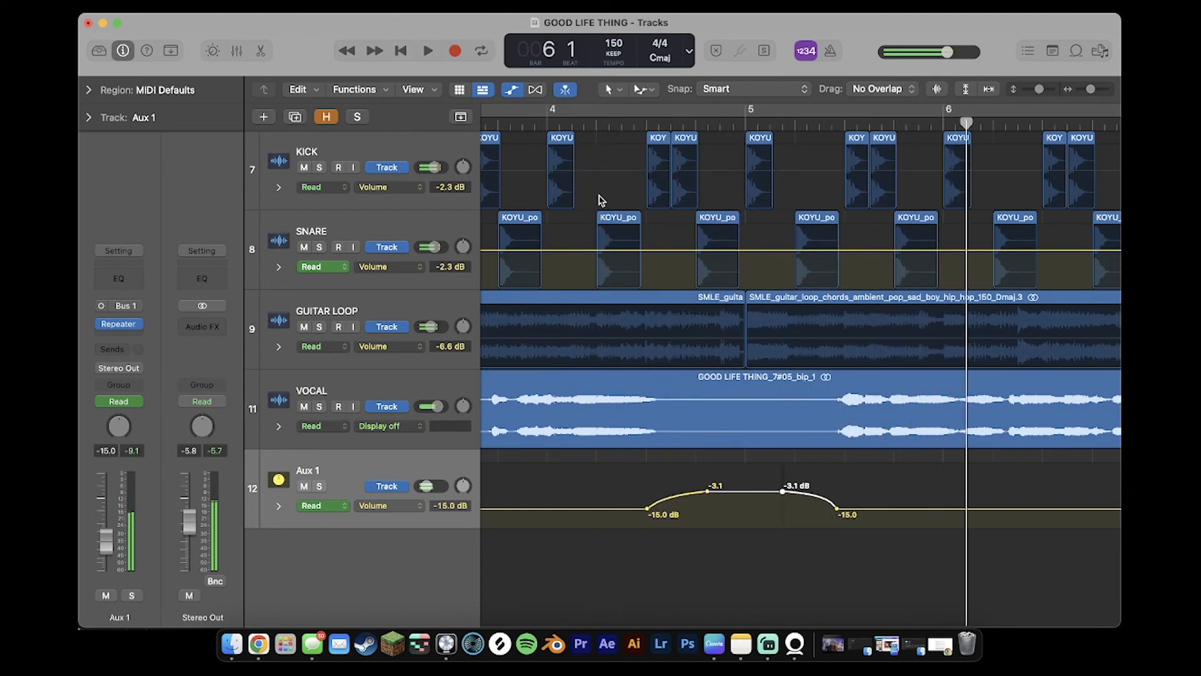
{"action": "left_click", "coordinate": [645, 123]}
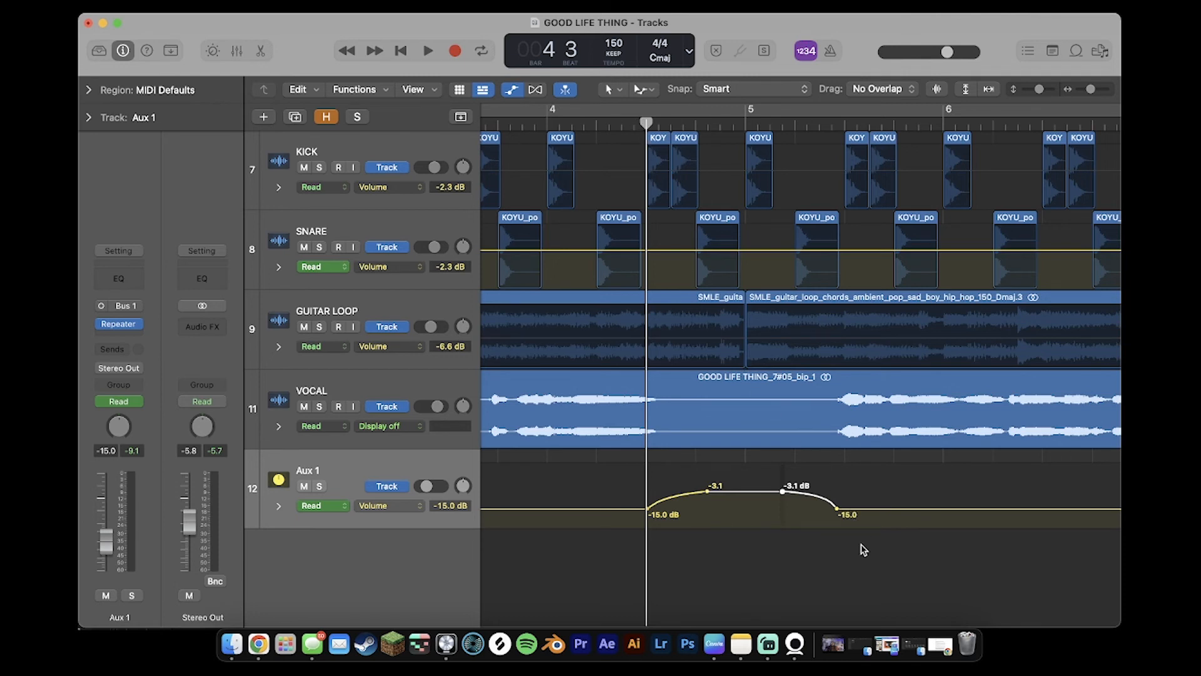
Step: Copy the four-point Aux 1 volume swell and paste it at bar 8, where the next vocal gap begins
{"action": "left_click_drag", "start_coordinate": [863, 549], "coordinate": [857, 524]}
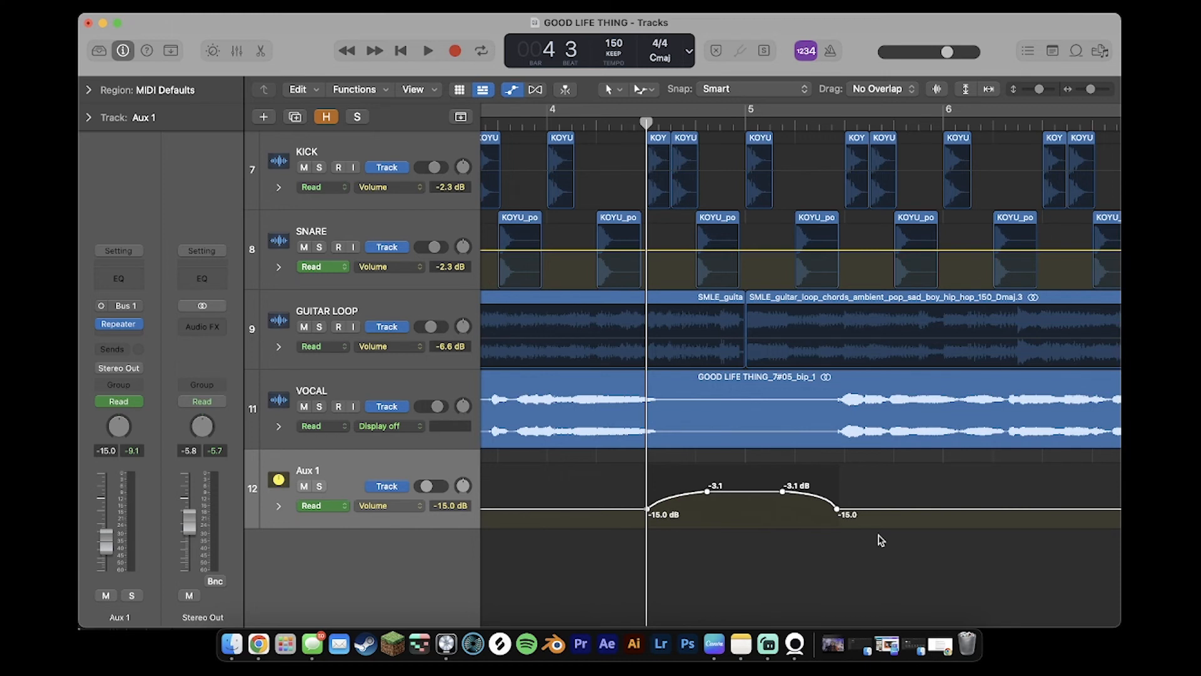
{"action": "key", "text": "super+c"}
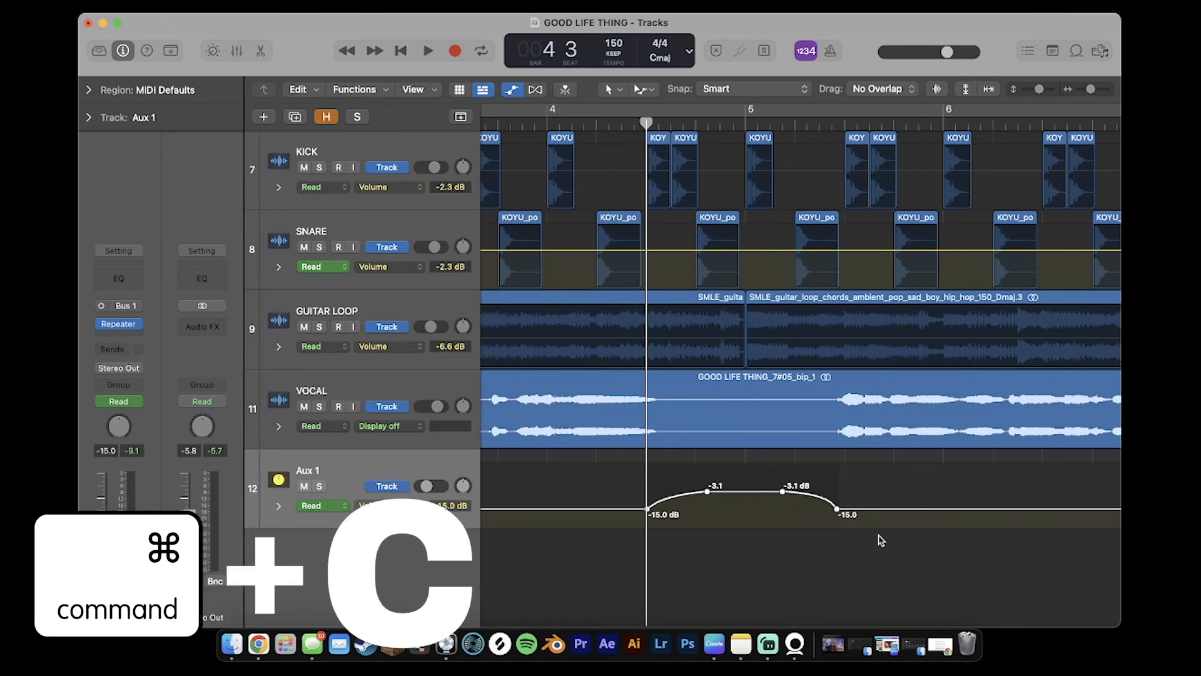
{"action": "scroll", "coordinate": [881, 541], "scroll_direction": "right", "scroll_amount": 5}
{"action": "key", "text": "super+Left"}
{"action": "key", "text": "super+Left"}
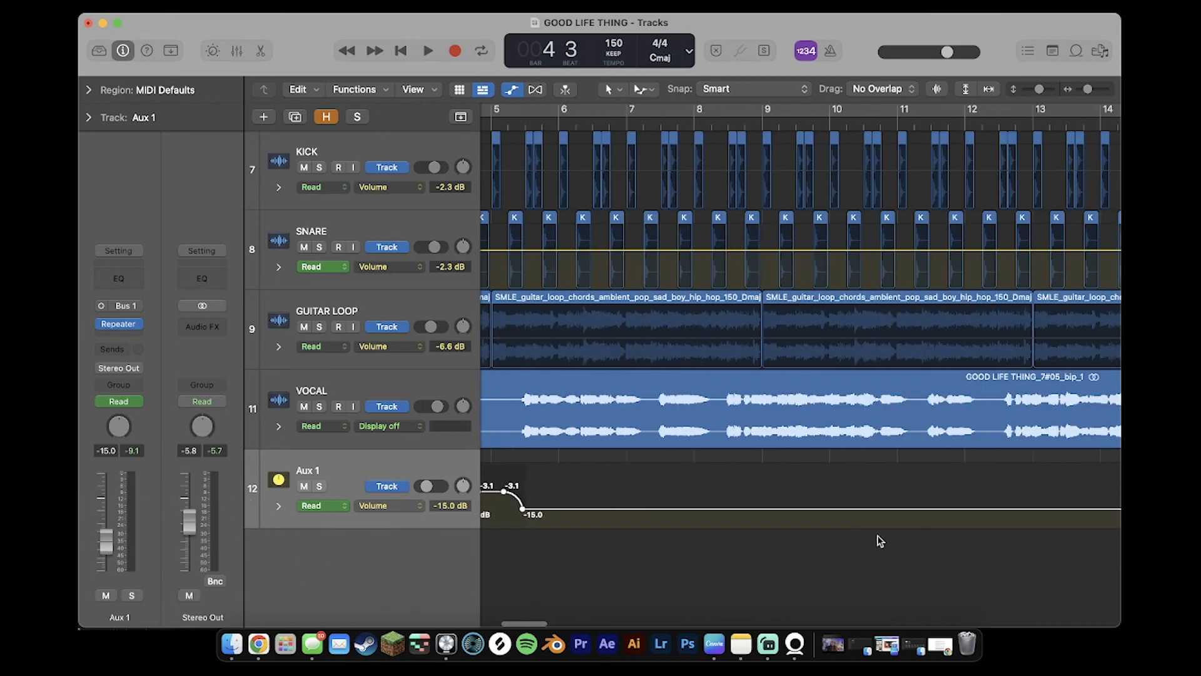
{"action": "scroll", "coordinate": [880, 541], "scroll_direction": "left", "scroll_amount": 1}
{"action": "scroll", "coordinate": [878, 540], "scroll_direction": "left", "scroll_amount": 3}
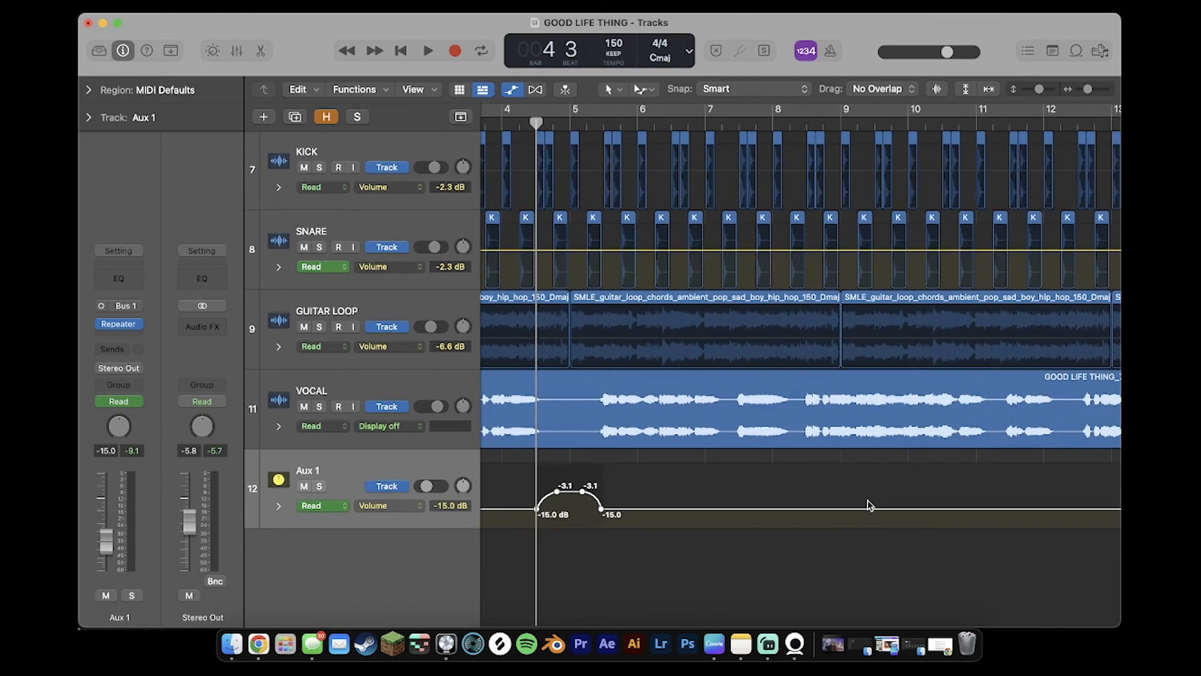
{"action": "key", "text": "super+v"}
{"action": "left_click", "coordinate": [774, 122]}
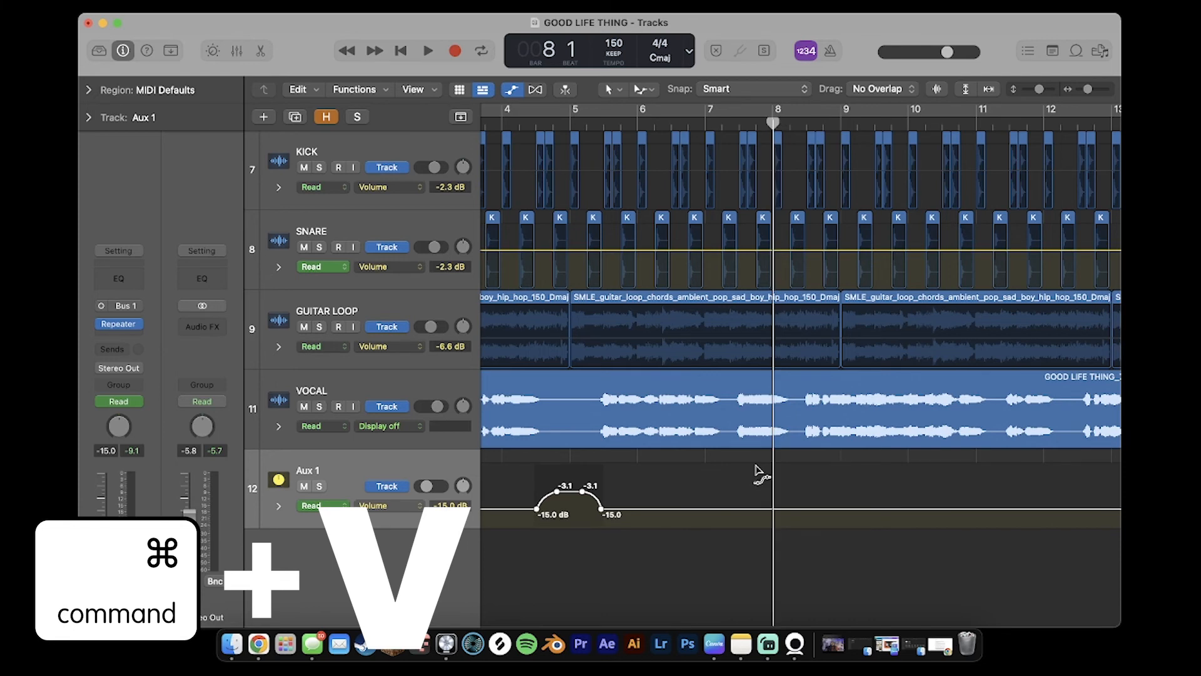
{"action": "key", "text": "super+v"}
Step: Shorten the pasted swell to fit the vocal gap, moving both -3.1 dB points before 8 3 and the closing -15.0 dB point just after 8 3
{"action": "scroll", "coordinate": [855, 525], "scroll_direction": "up", "scroll_amount": 5}
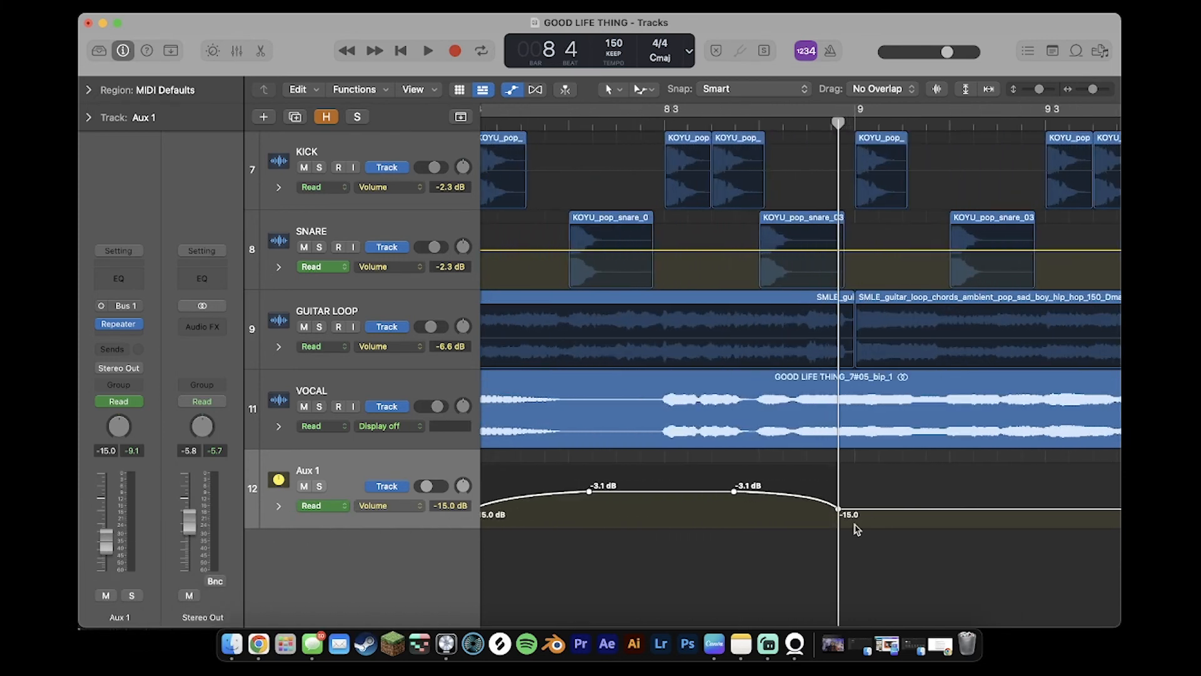
{"action": "scroll", "coordinate": [856, 529], "scroll_direction": "down", "scroll_amount": 3}
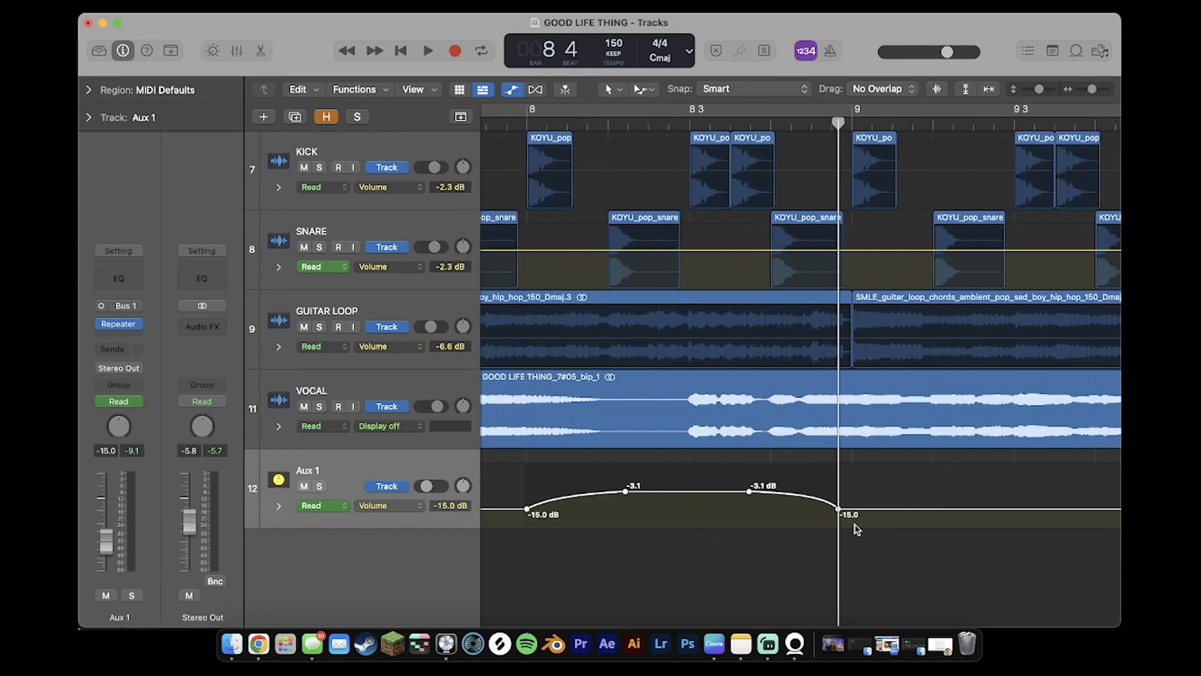
{"action": "left_click_drag", "start_coordinate": [629, 493], "coordinate": [602, 492]}
{"action": "left_click", "coordinate": [649, 480]}
{"action": "left_click", "coordinate": [629, 492]}
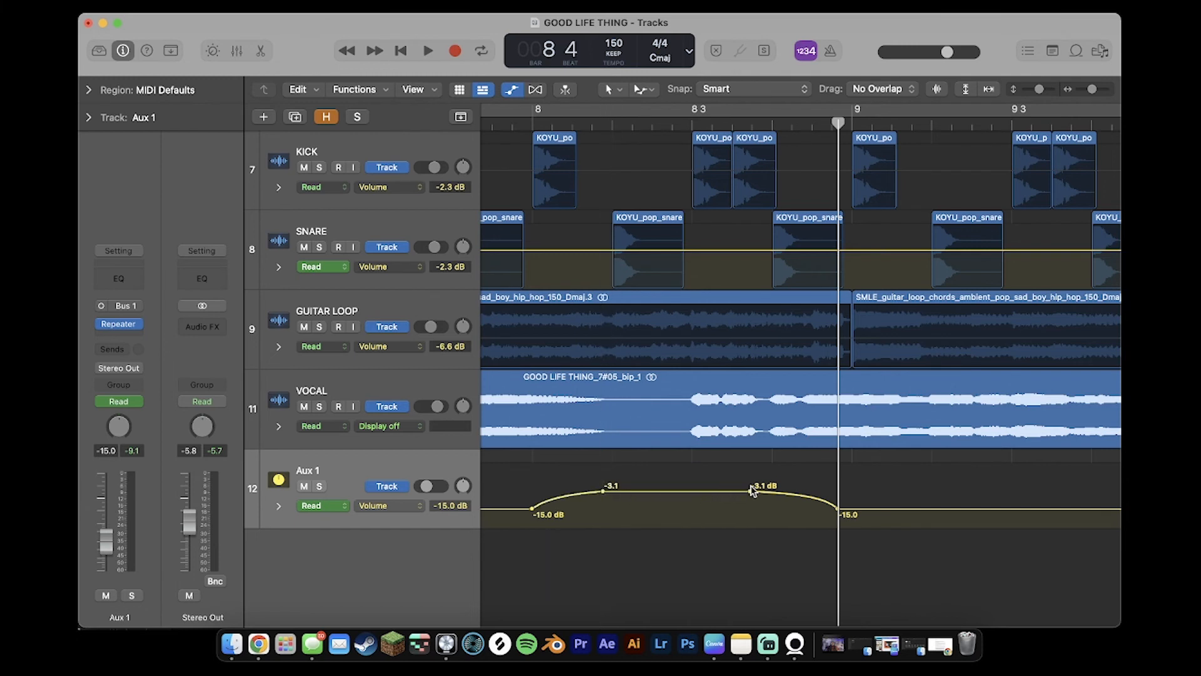
{"action": "left_click_drag", "start_coordinate": [749, 490], "coordinate": [689, 491]}
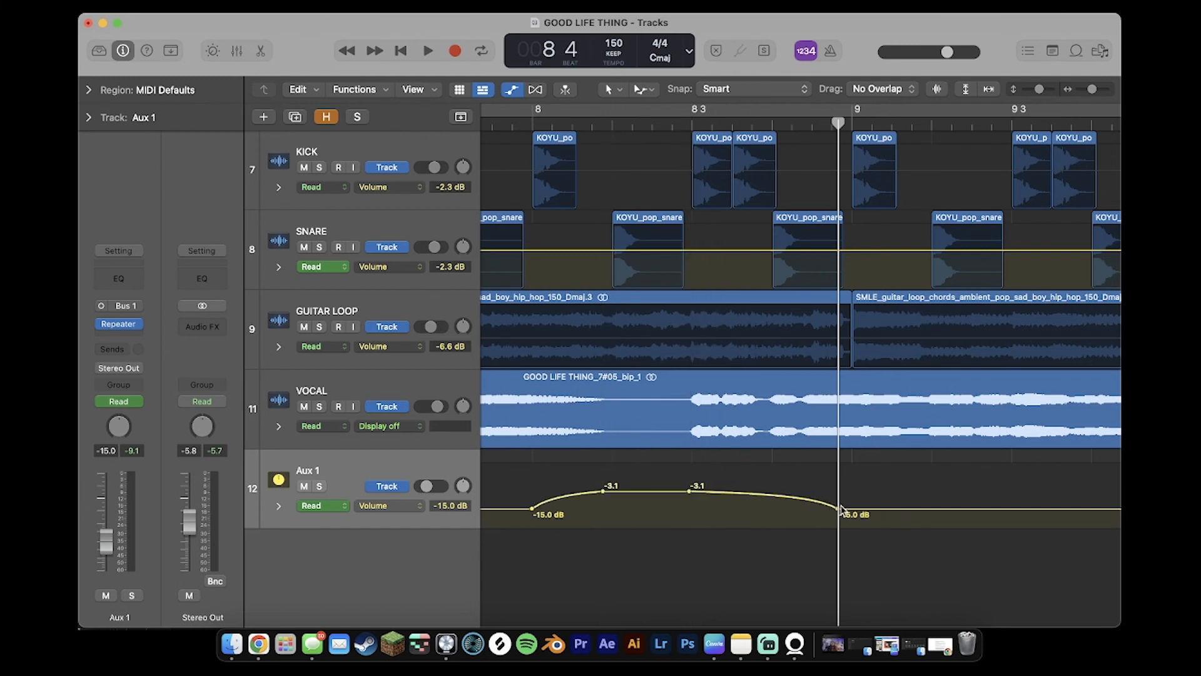
{"action": "left_click_drag", "start_coordinate": [838, 511], "coordinate": [665, 491]}
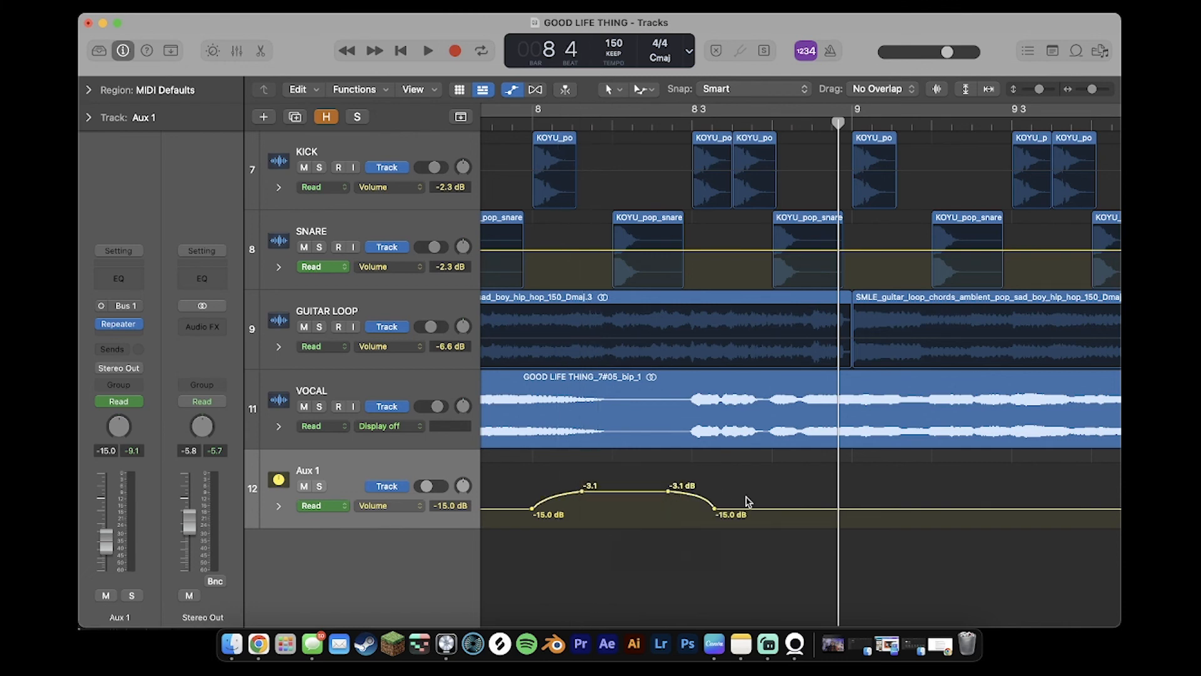
{"action": "scroll", "coordinate": [768, 501], "scroll_direction": "down", "scroll_amount": 8}
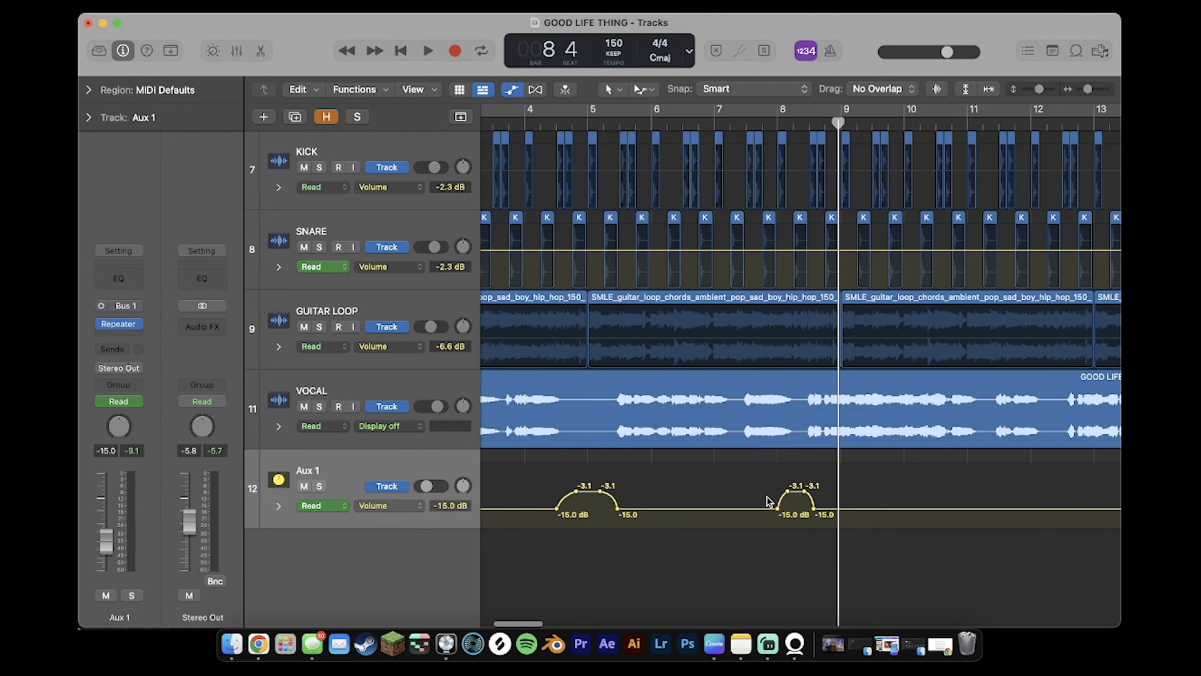
{"action": "scroll", "coordinate": [769, 502], "scroll_direction": "left", "scroll_amount": 5}
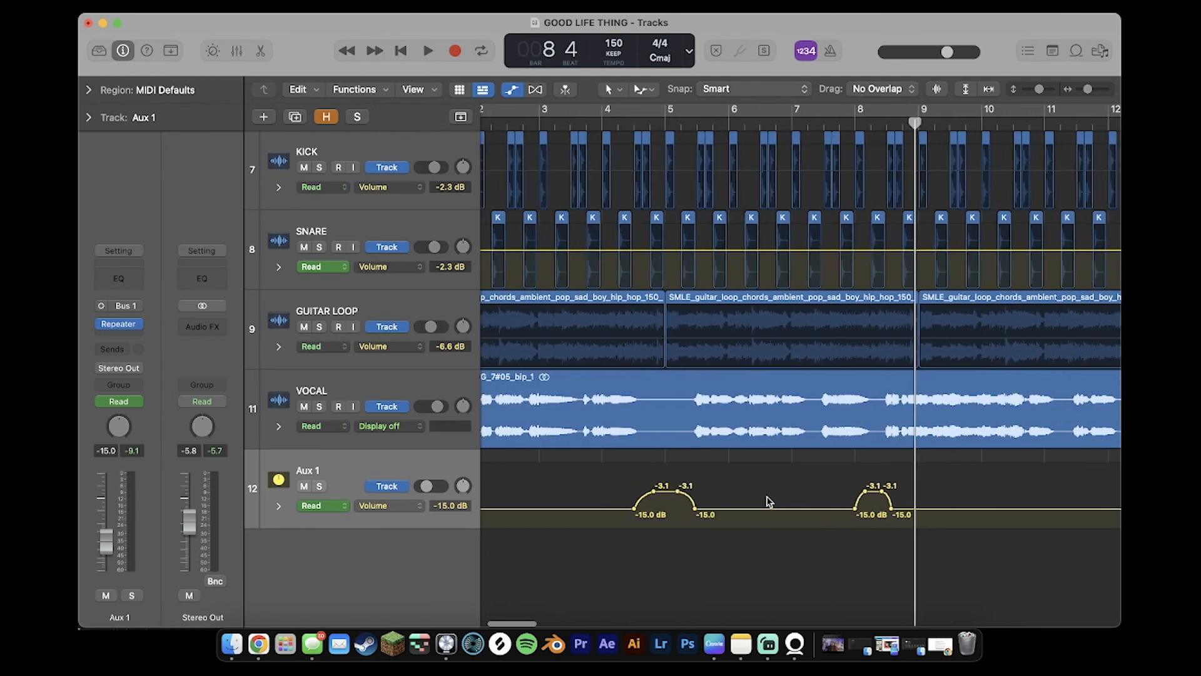